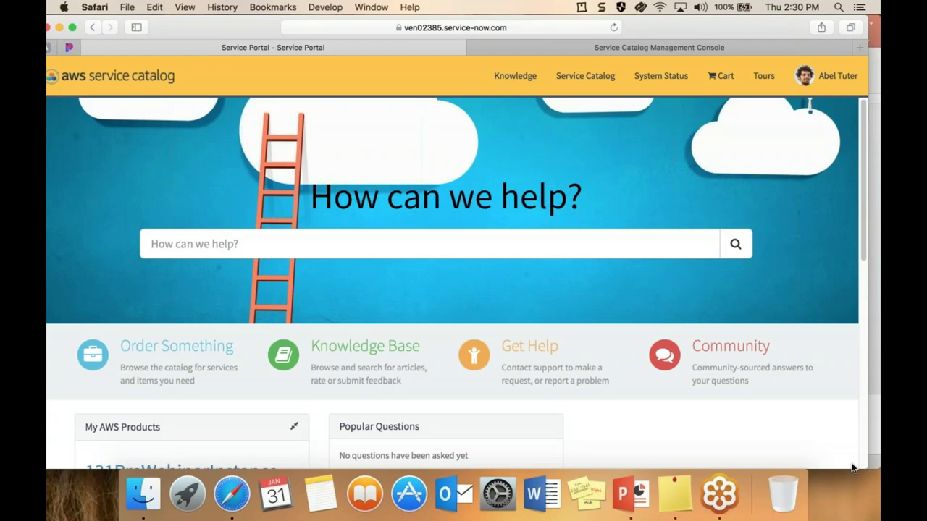
# - Open the WebServer item from the AWS Service Catalog category of the portal's service catalog
pyautogui.moveTo(878, 483); pyautogui.dragTo(880, 483)
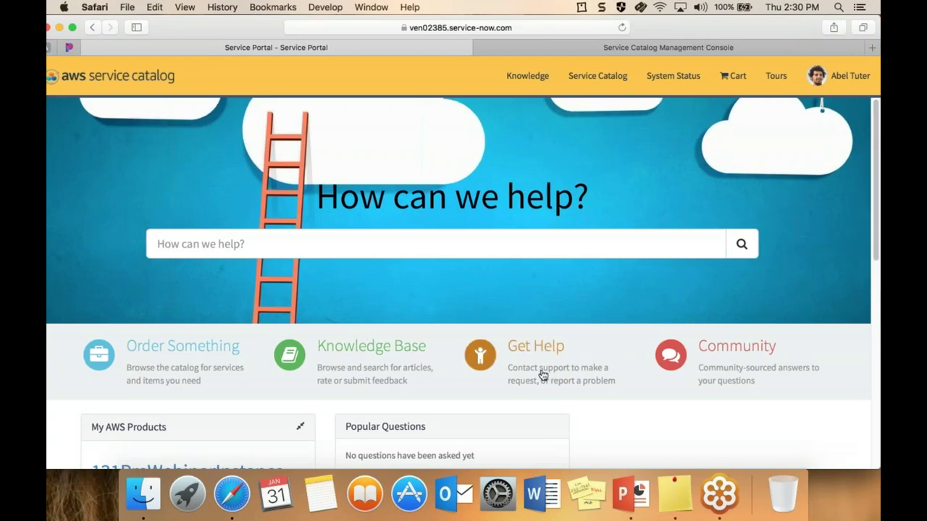
pyautogui.moveTo(221, 29); pyautogui.dragTo(252, 33)
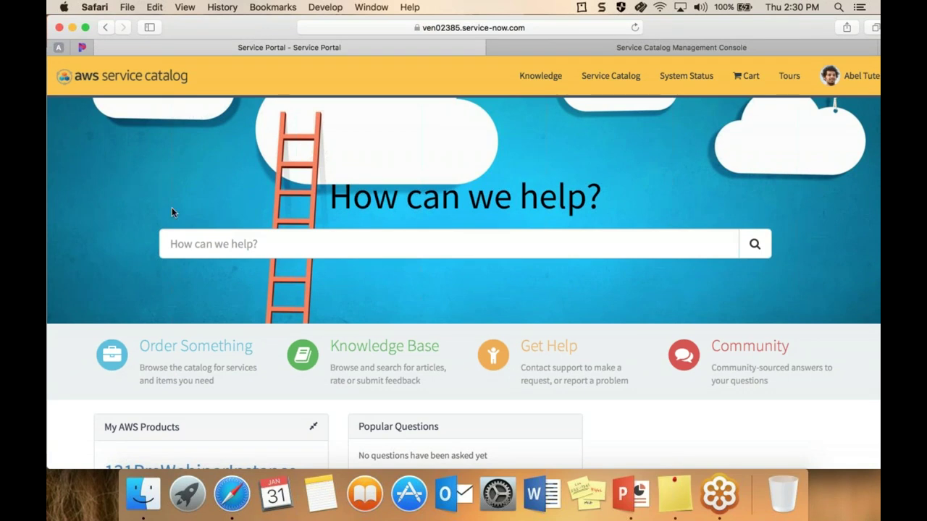
pyautogui.scroll(-2, 659, 449)
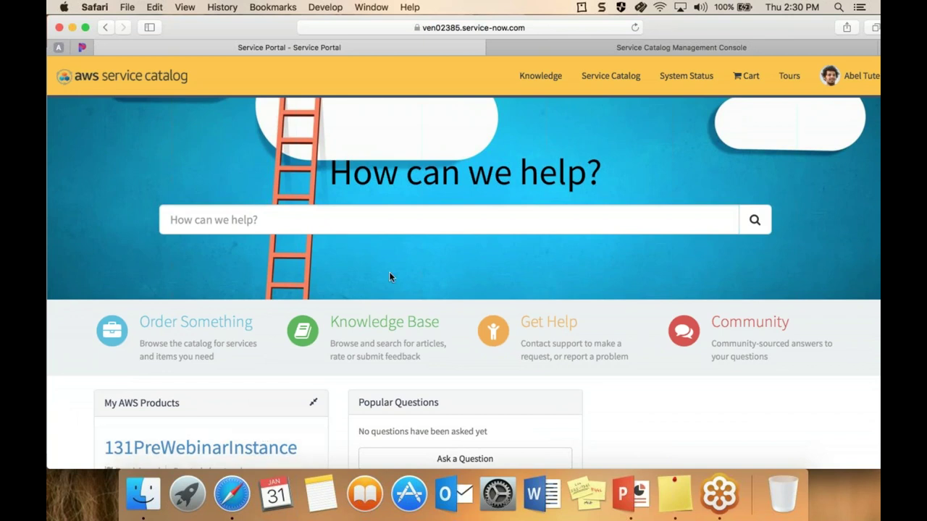
pyautogui.click(210, 324)
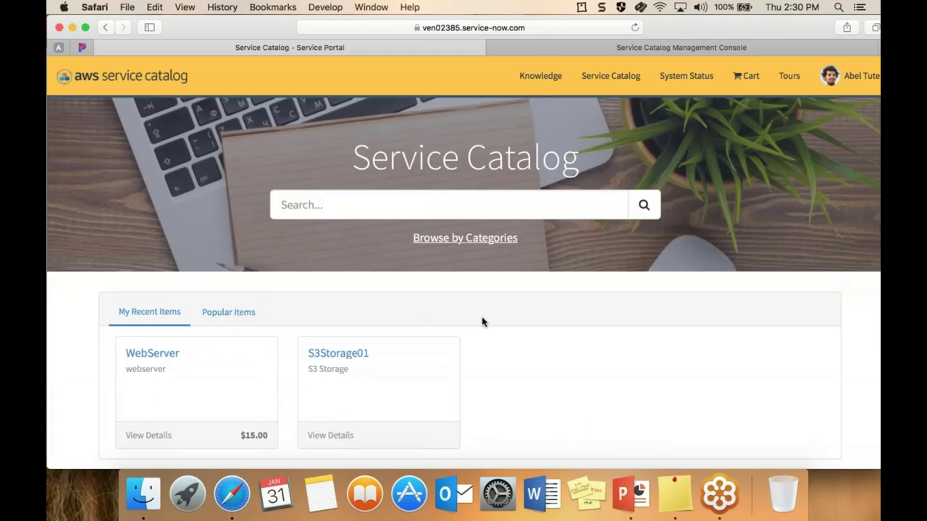
pyautogui.scroll(-1, 482, 319)
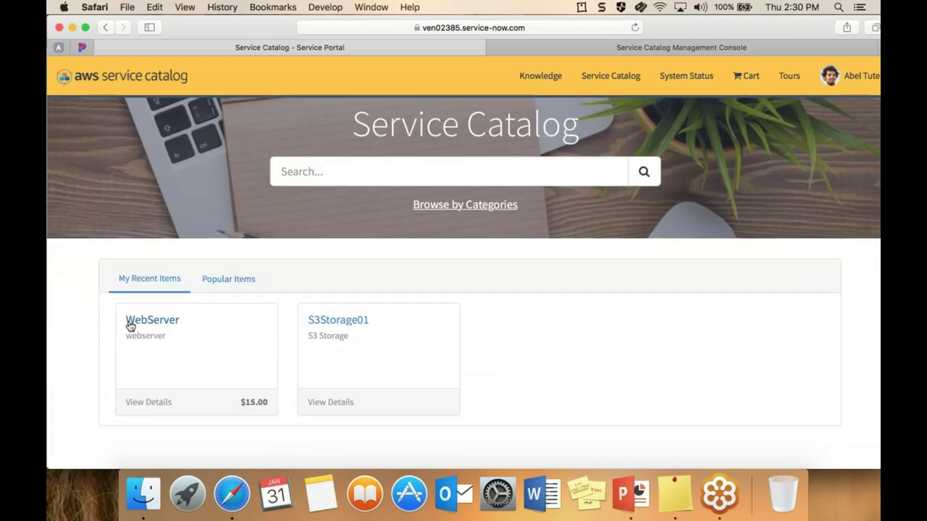
pyautogui.click(471, 205)
pyautogui.click(149, 191)
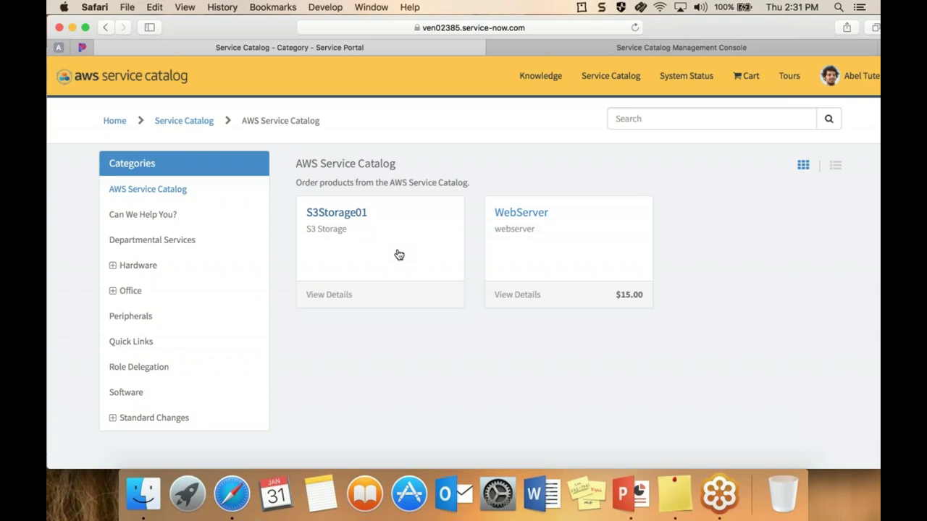
pyautogui.click(537, 217)
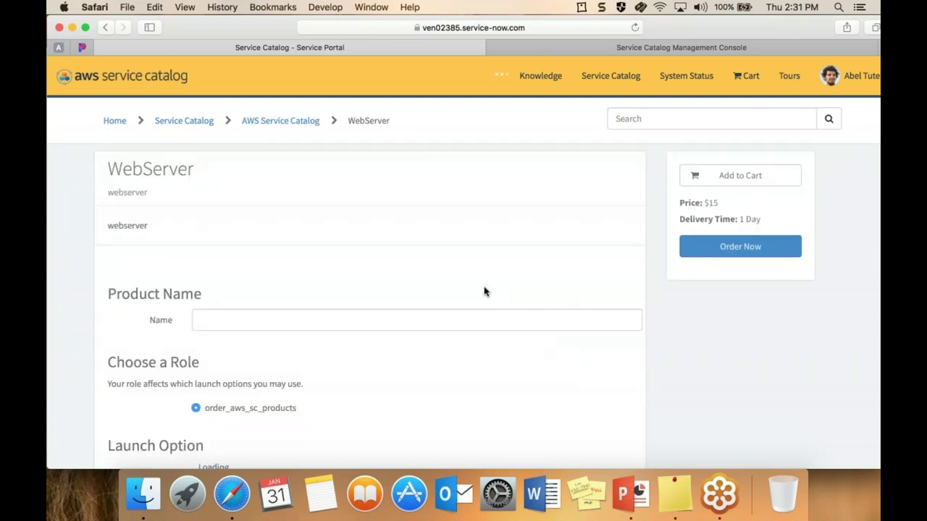
# - Enter 131LiveNowAlcor as the product name in the WebServer order form
pyautogui.scroll(-1, 485, 291)
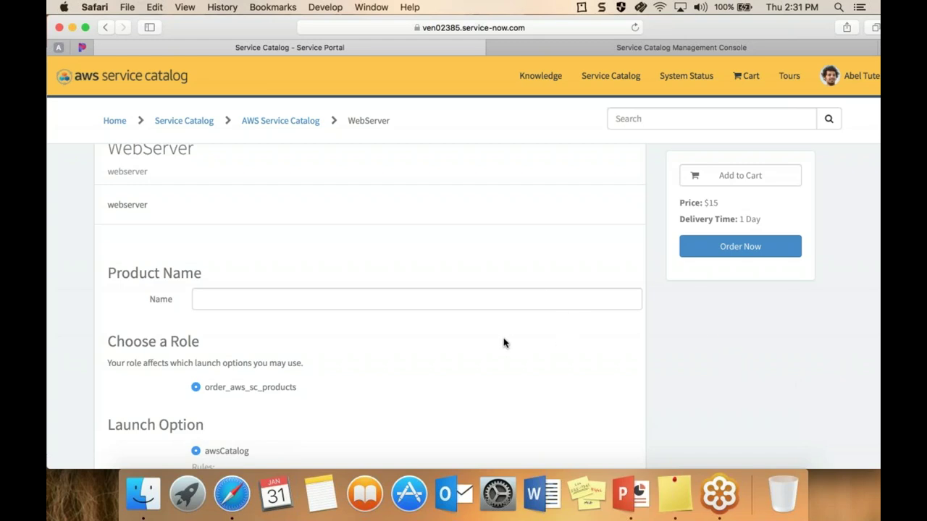
pyautogui.scroll(-3, 500, 341)
pyautogui.scroll(2, 486, 326)
pyautogui.click(226, 274)
pyautogui.write('13')
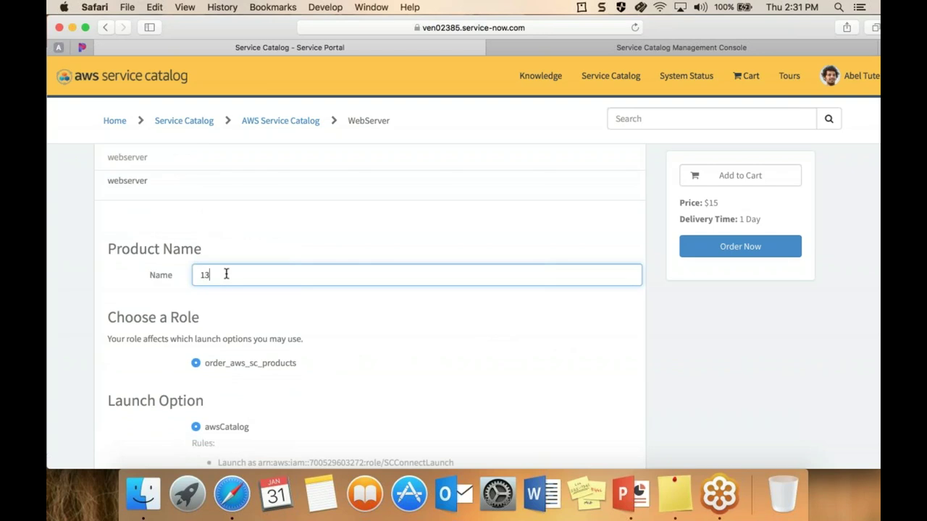
pyautogui.write('1LiveNe')
pyautogui.press('BackSpace')
pyautogui.write('owAlcor')
# - Review the order form's product versions and the service actions and template of lampstack3 in the AWS Service Catalog console
pyautogui.scroll(-5, 269, 330)
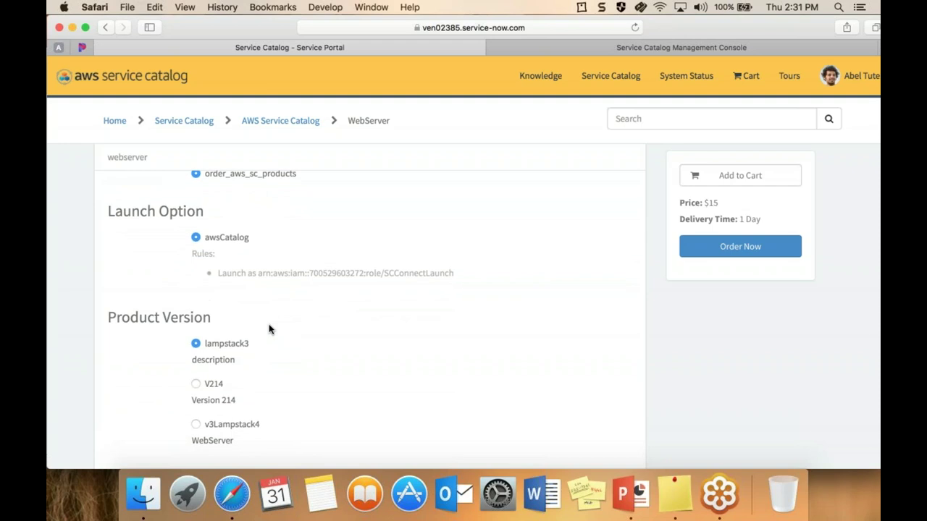
pyautogui.scroll(-1, 268, 330)
pyautogui.scroll(-2, 269, 330)
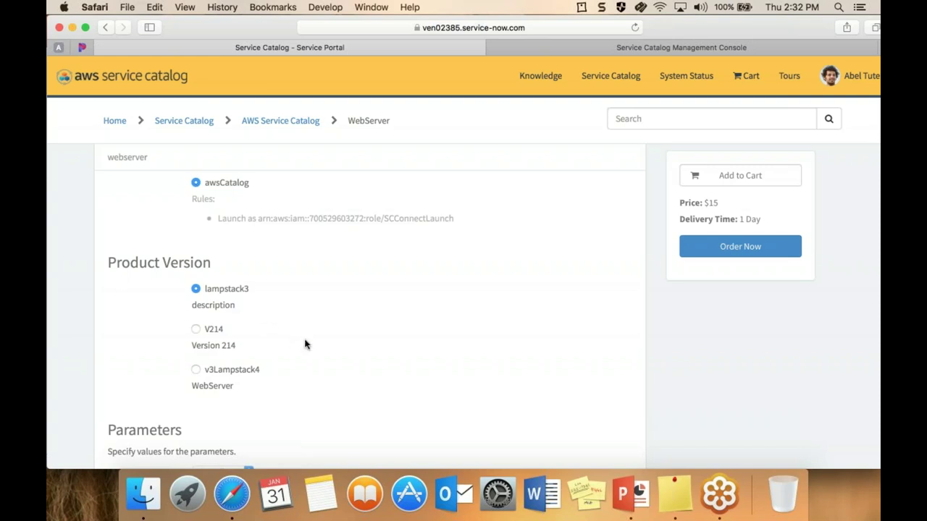
pyautogui.scroll(-1, 304, 343)
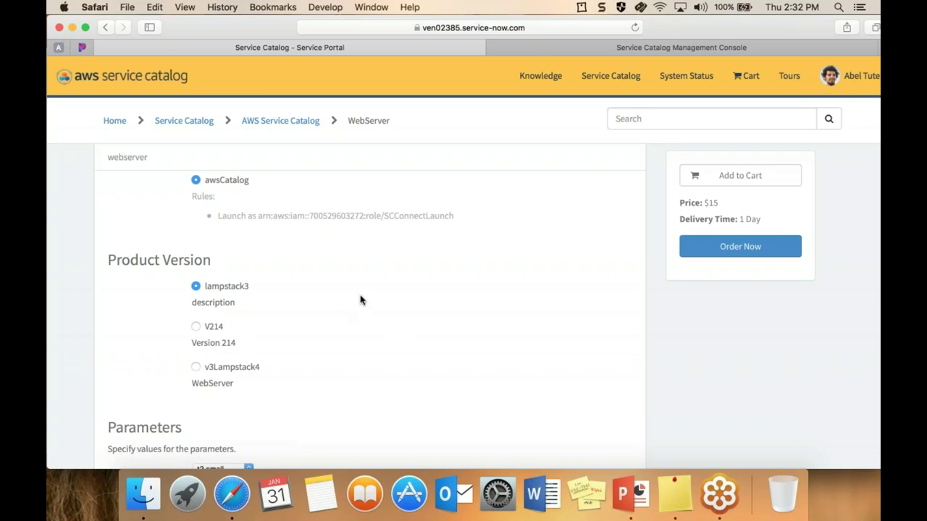
pyautogui.click(556, 48)
pyautogui.scroll(-2, 453, 207)
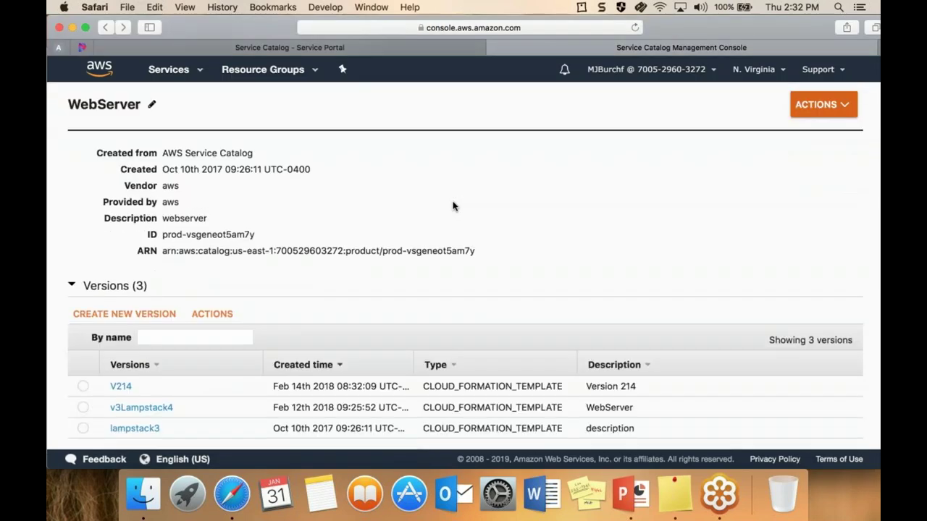
pyautogui.scroll(-3, 288, 258)
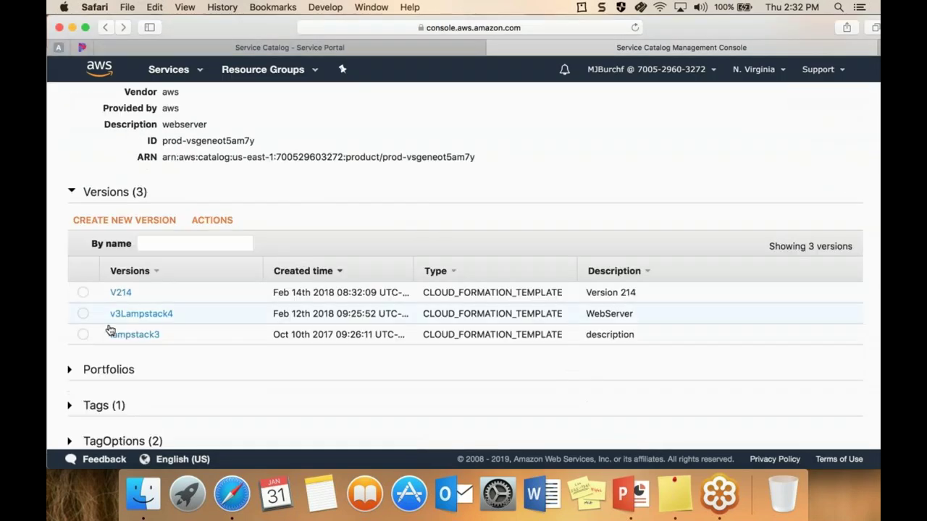
pyautogui.click(122, 336)
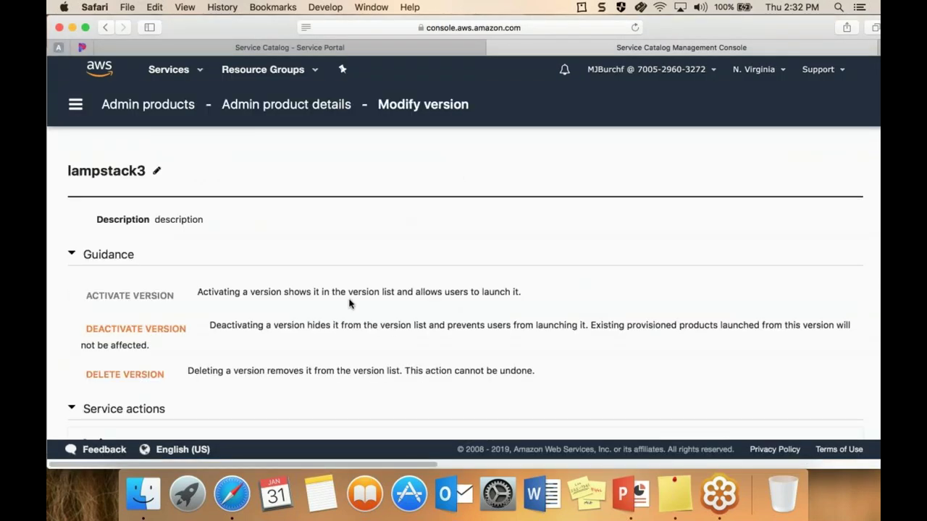
pyautogui.scroll(-10, 349, 304)
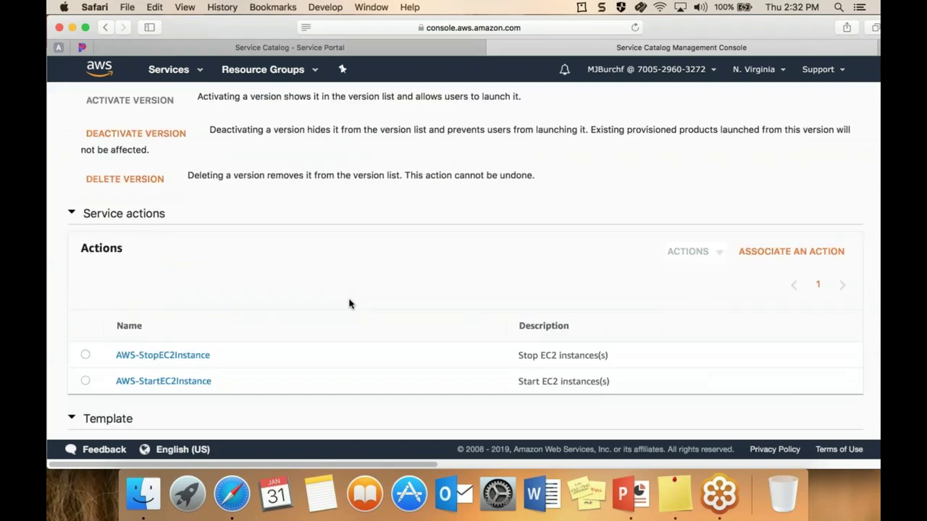
pyautogui.scroll(-5, 349, 304)
pyautogui.scroll(-15, 349, 304)
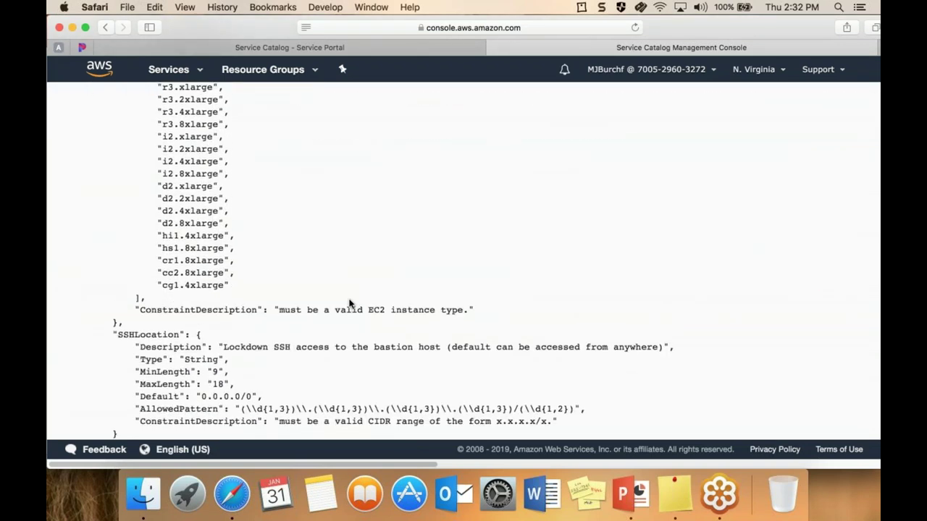
pyautogui.scroll(-4, 350, 304)
pyautogui.scroll(-5, 349, 304)
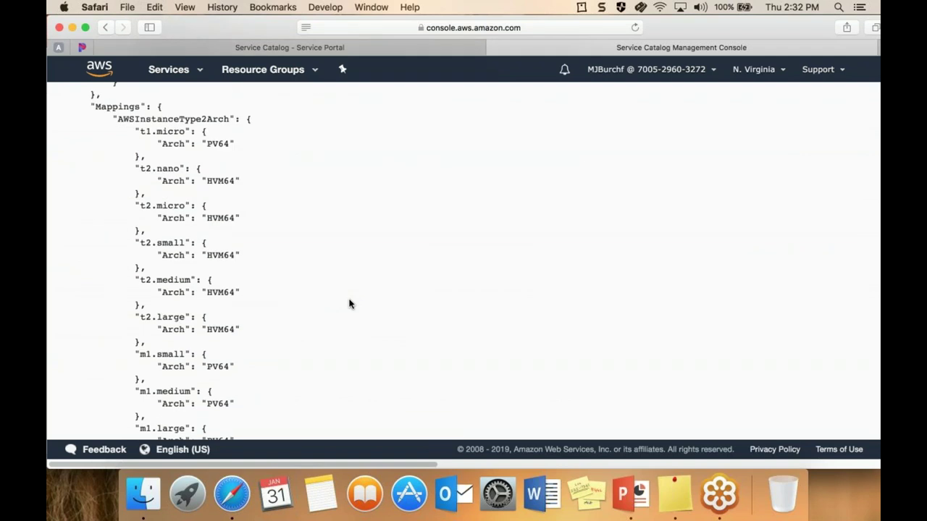
# - Return to the WebServer order form in the service portal and add a tag with key "Provisioned by" and value MBS
pyautogui.click(389, 52)
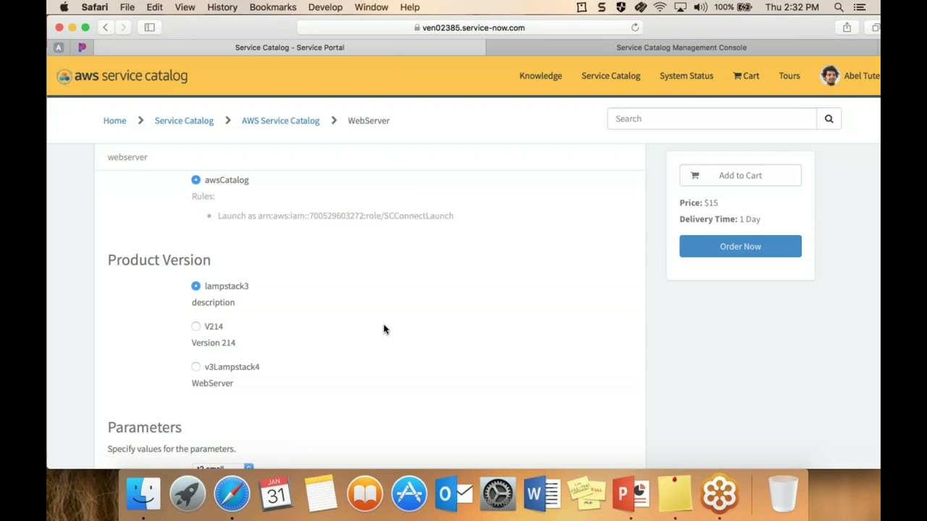
pyautogui.scroll(-3, 381, 331)
pyautogui.scroll(-4, 382, 333)
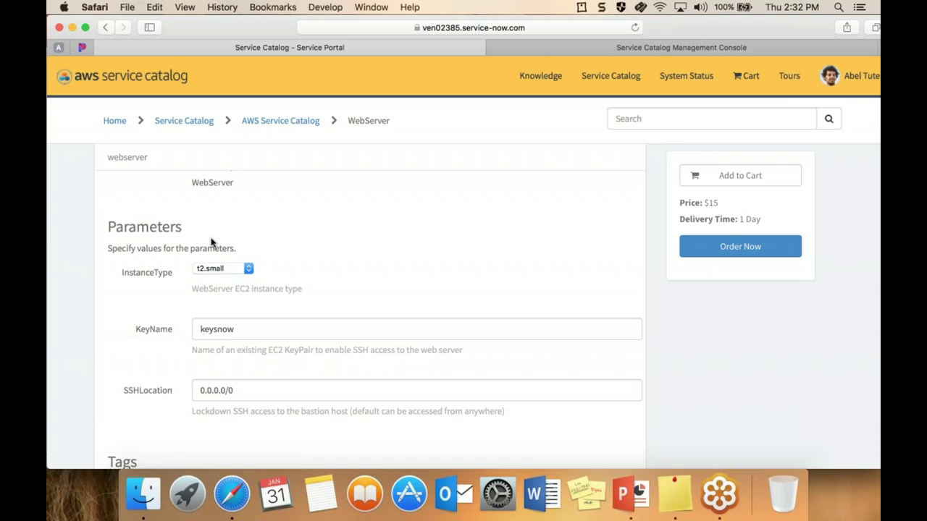
pyautogui.scroll(-3, 284, 231)
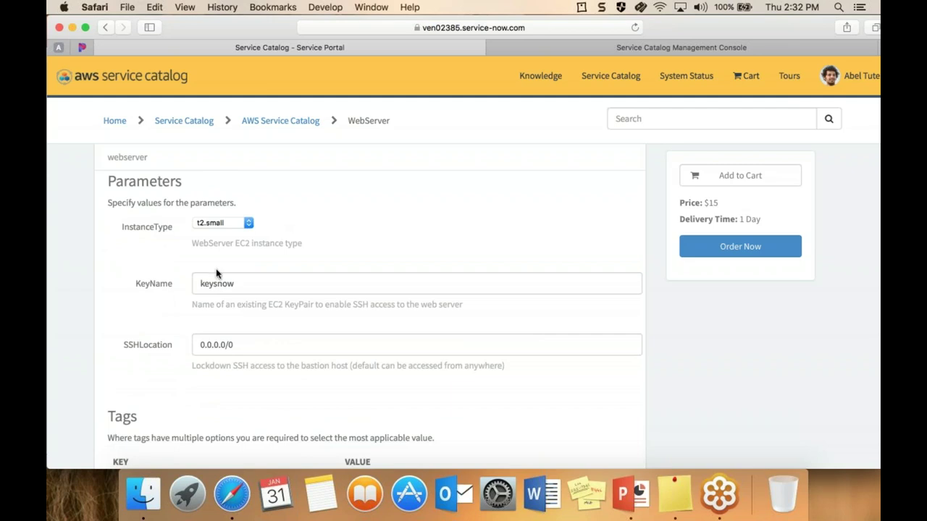
pyautogui.scroll(-5, 333, 345)
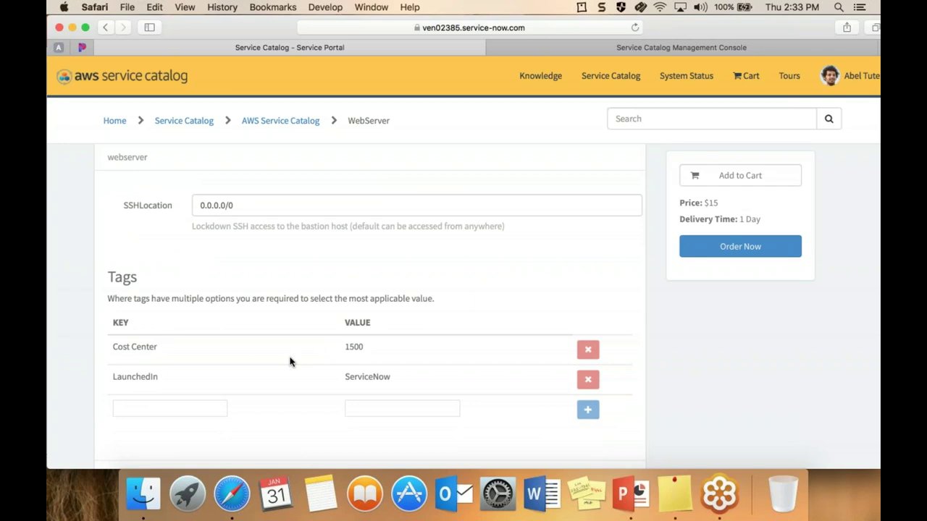
pyautogui.click(187, 408)
pyautogui.write('Provisioned by')
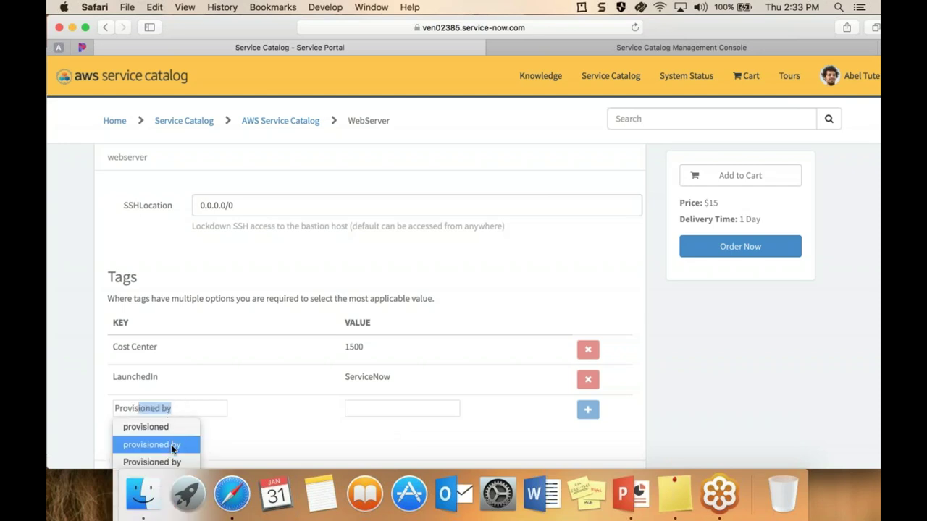
pyautogui.click(367, 411)
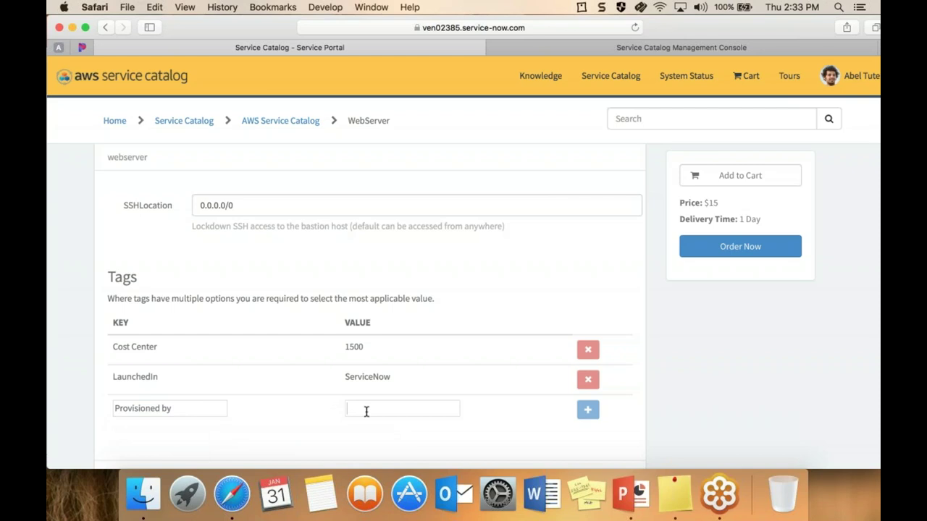
pyautogui.write('MBS')
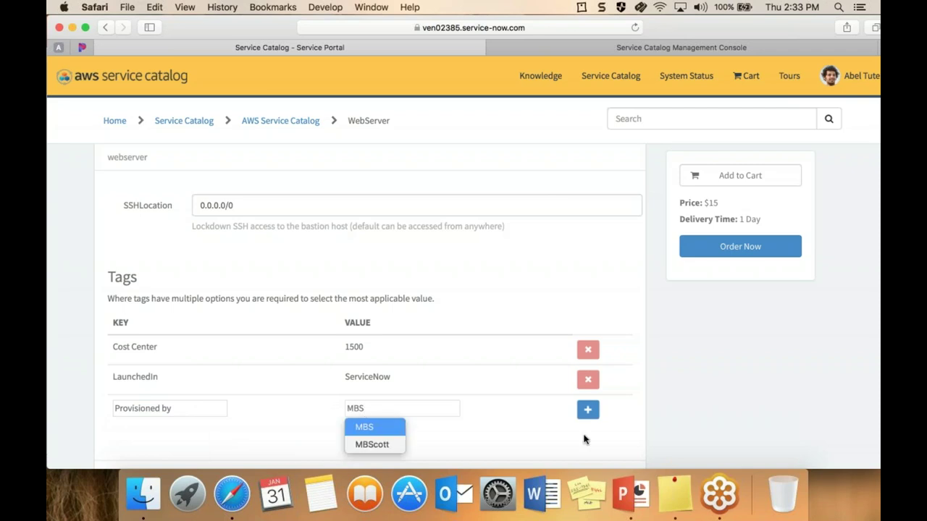
pyautogui.click(589, 413)
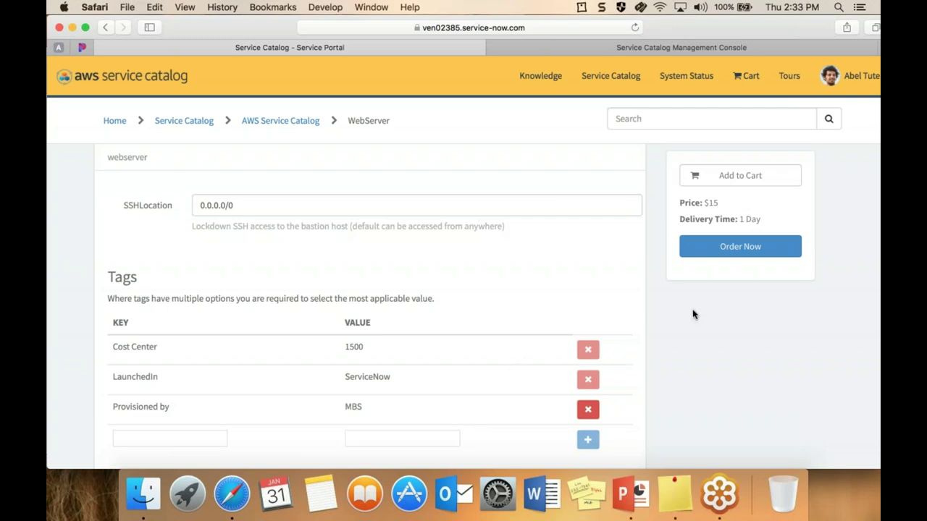
# - Order the WebServer product immediately, check out, and open the ordered item from the order status
pyautogui.click(726, 247)
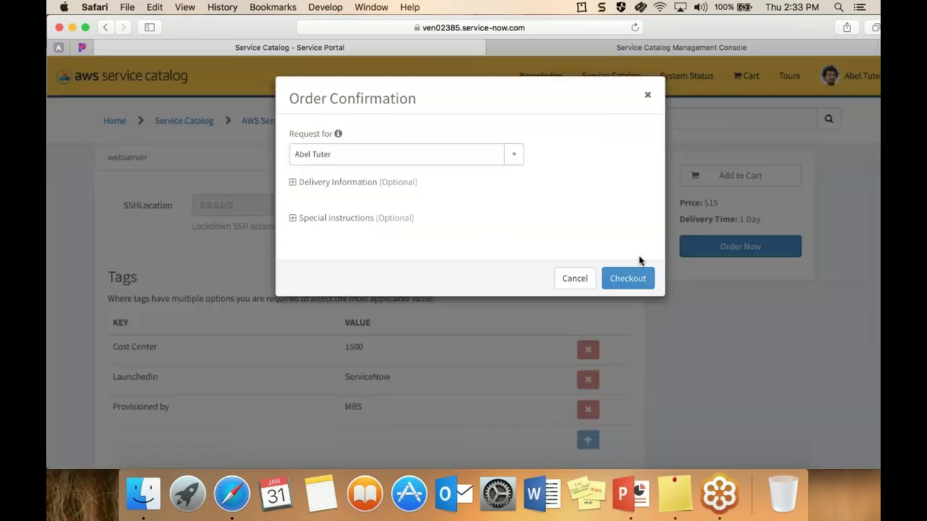
pyautogui.click(628, 278)
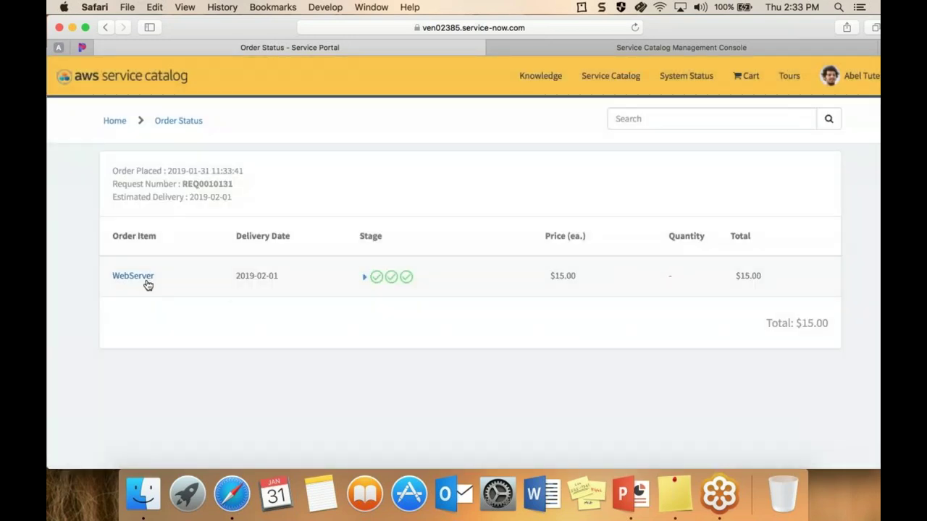
pyautogui.click(133, 279)
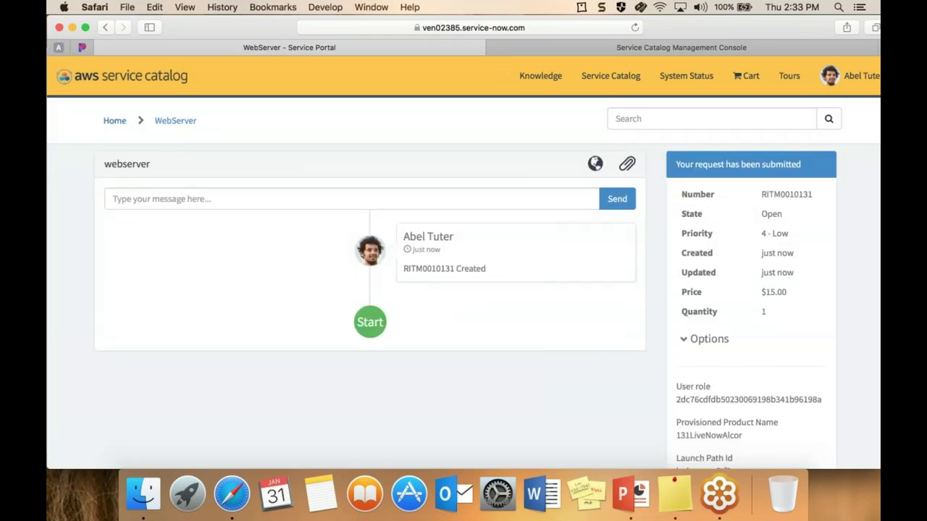
# - Return to the portal home page and open the 131LiveNowAlcor product details from My AWS Products
pyautogui.click(110, 123)
pyautogui.scroll(-2, 253, 215)
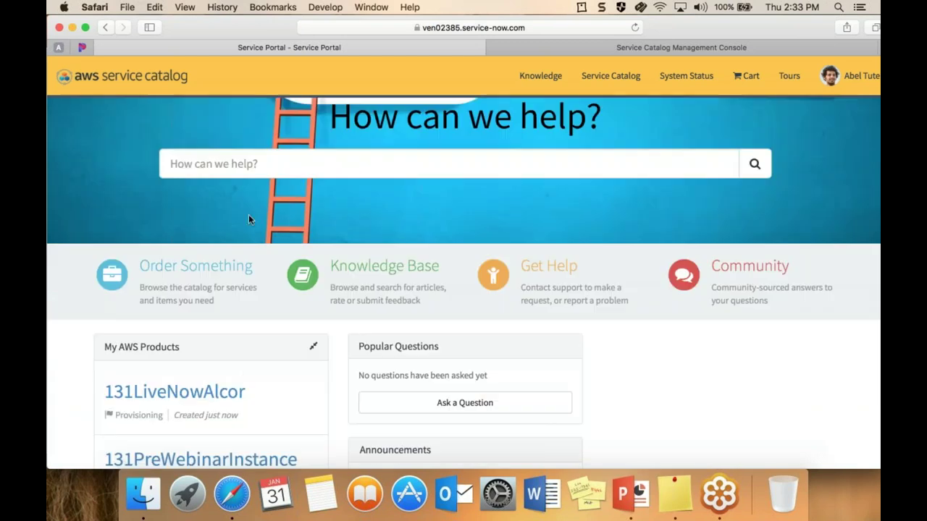
pyautogui.click(190, 396)
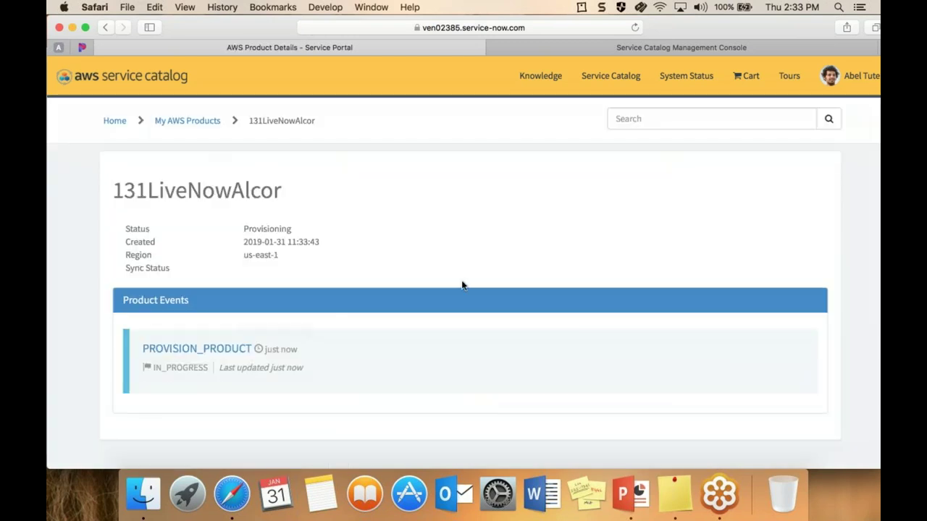
pyautogui.click(545, 28)
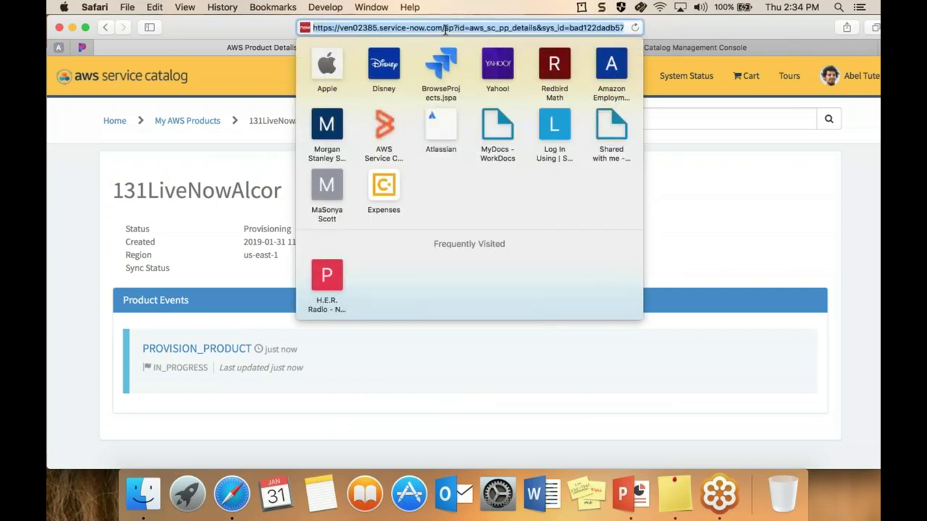
pyautogui.click(444, 29)
pyautogui.moveTo(445, 29); pyautogui.dragTo(769, 34)
pyautogui.press('BackSpace')
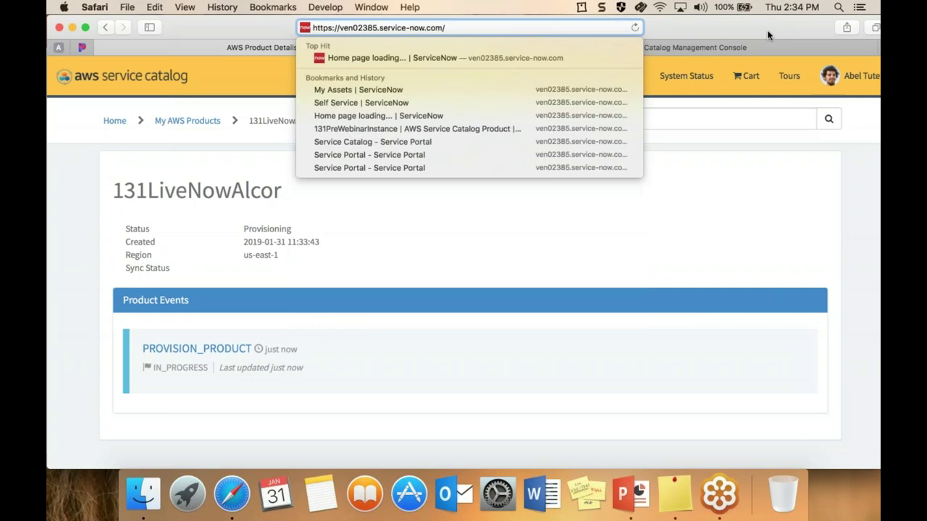
pyautogui.press('Return')
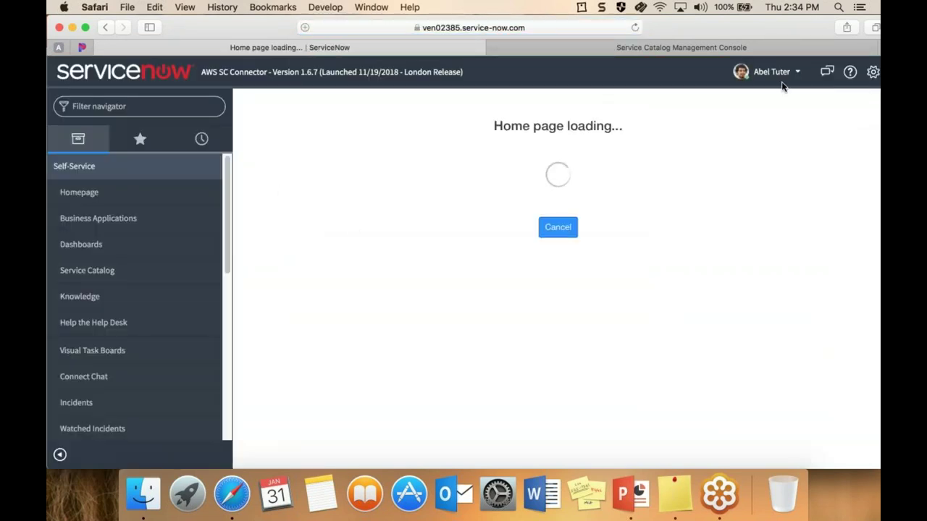
# - Find My Assets in the navigator, open the 131LiveNowAlcor configuration item and review its status and product events
pyautogui.click(149, 105)
pyautogui.write('my assets')
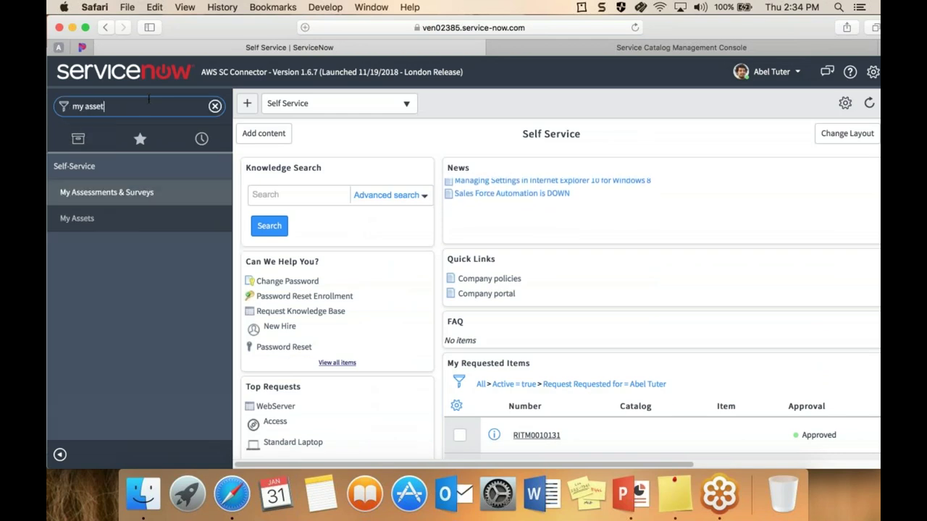
pyautogui.click(81, 193)
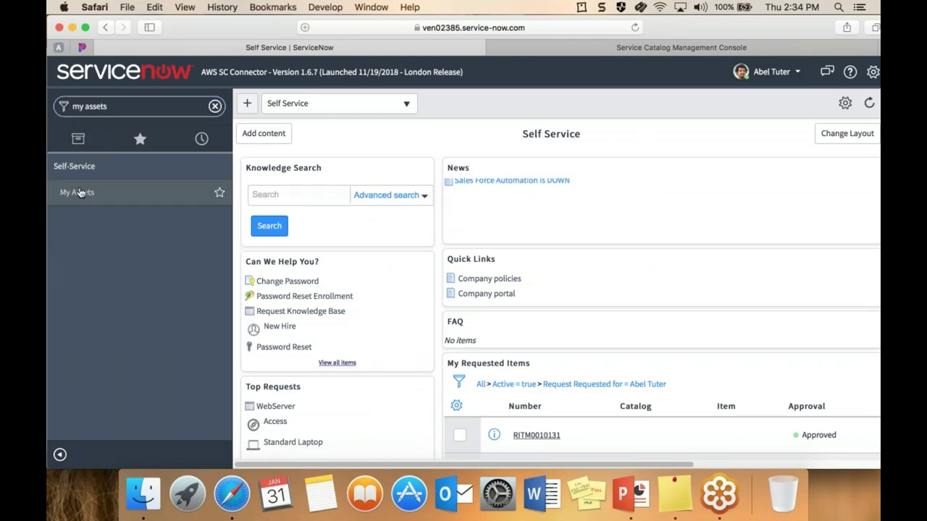
pyautogui.scroll(-10, 459, 288)
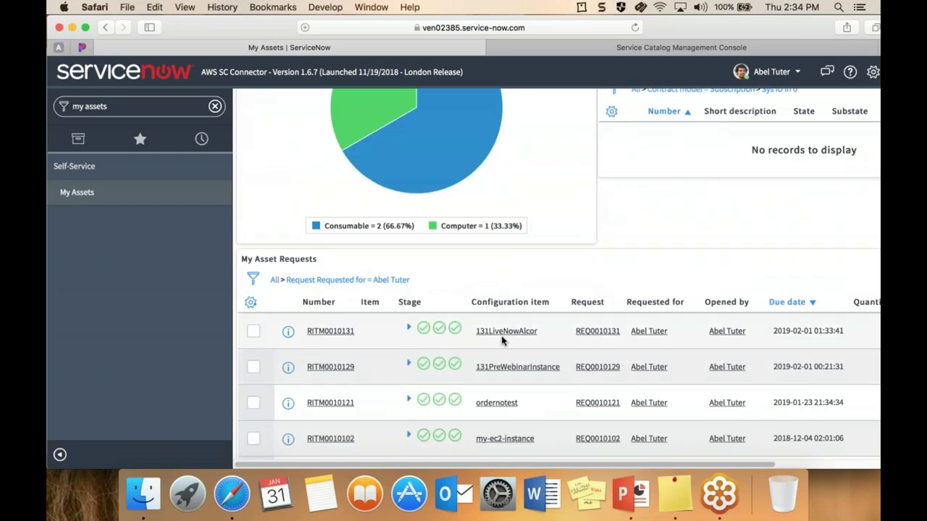
pyautogui.click(505, 335)
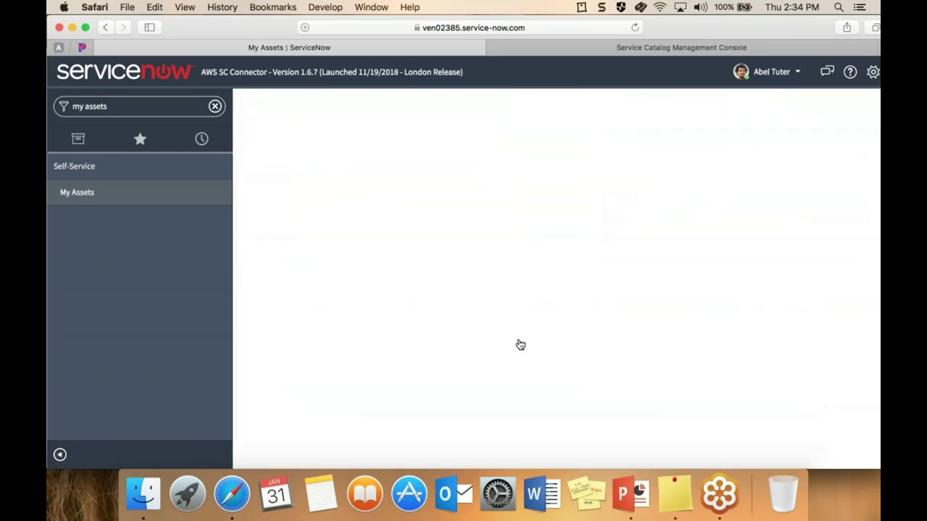
pyautogui.scroll(-3, 506, 346)
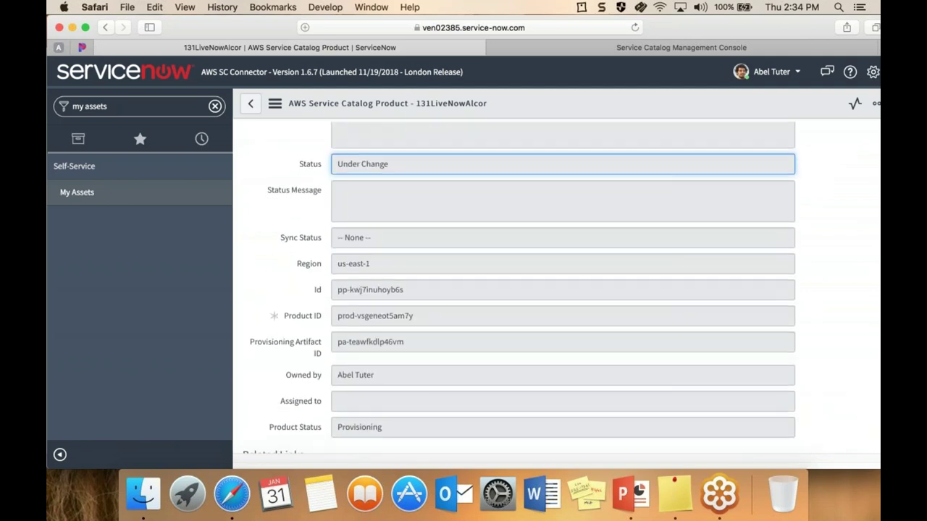
pyautogui.scroll(-5, 482, 346)
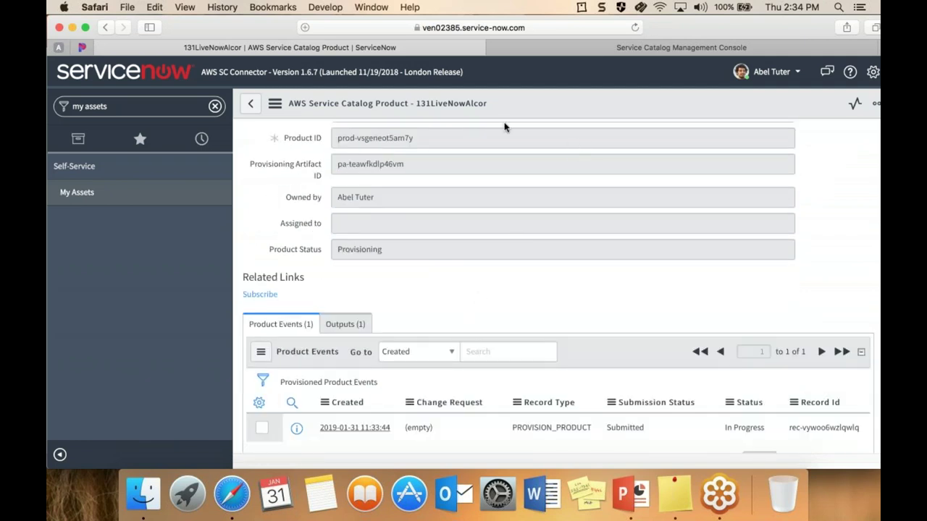
# - Return to My Assets and open the 131PreWebinarInstance configuration item from My Asset Requests
pyautogui.click(249, 108)
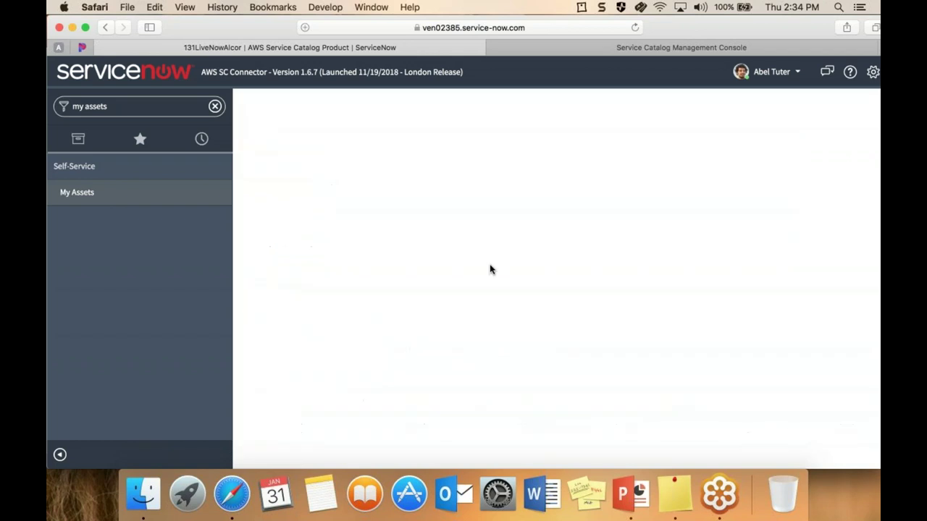
pyautogui.scroll(-5, 570, 329)
pyautogui.scroll(-5, 570, 329)
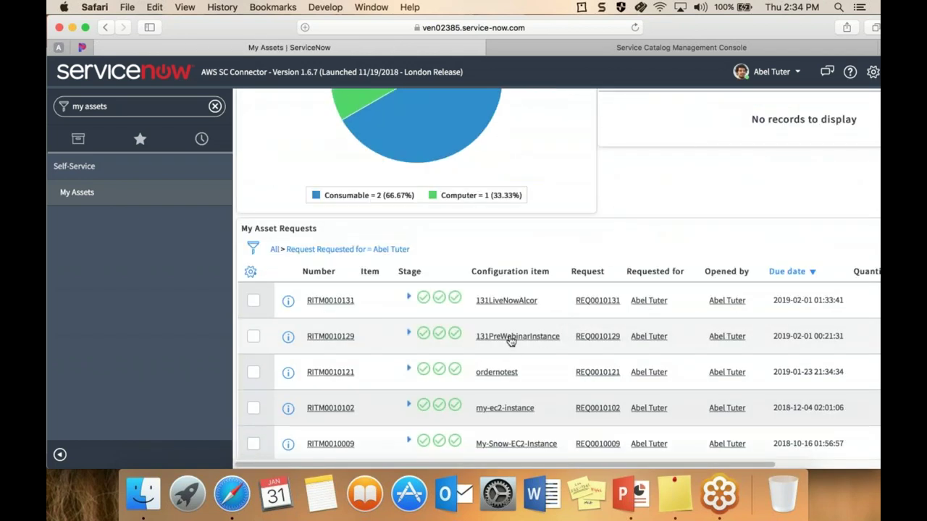
pyautogui.click(511, 337)
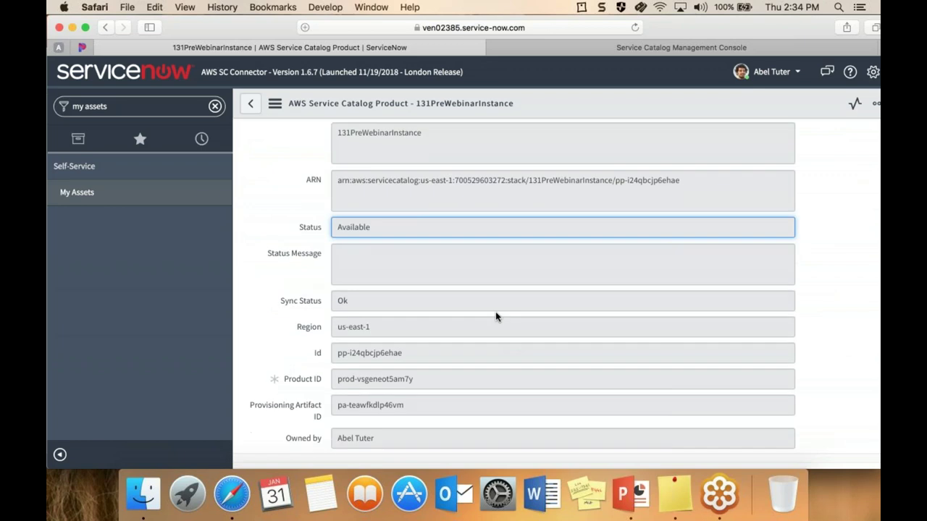
# - Review the 131PreWebinarInstance record's details and product events, and show its outputs
pyautogui.scroll(-10, 497, 315)
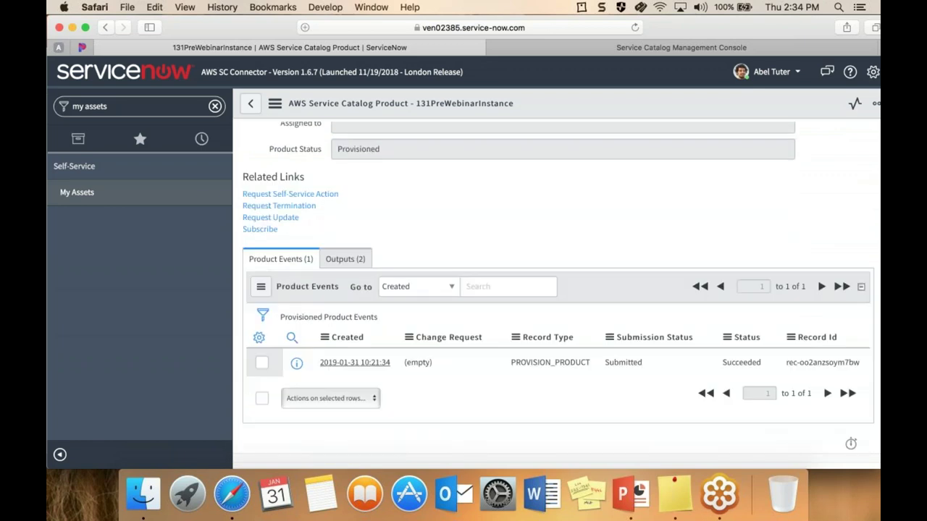
pyautogui.scroll(10, 556, 289)
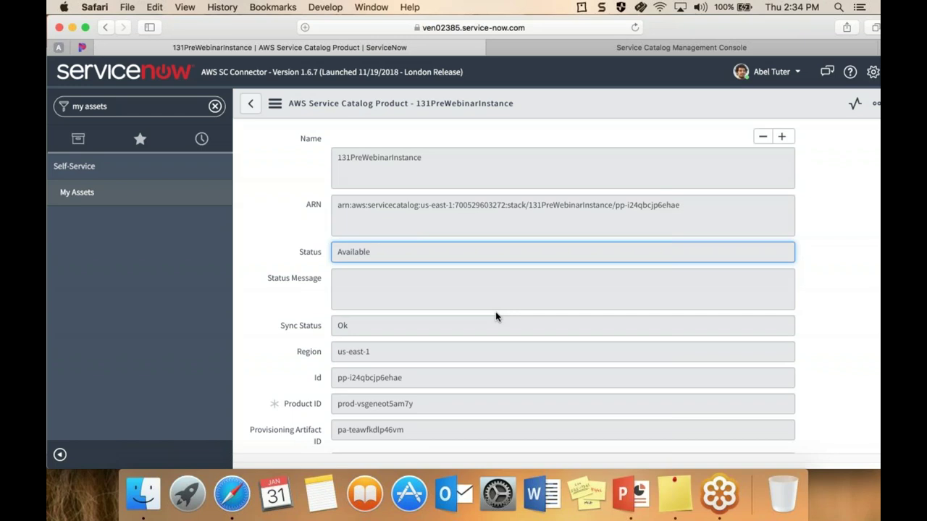
pyautogui.scroll(-4, 538, 285)
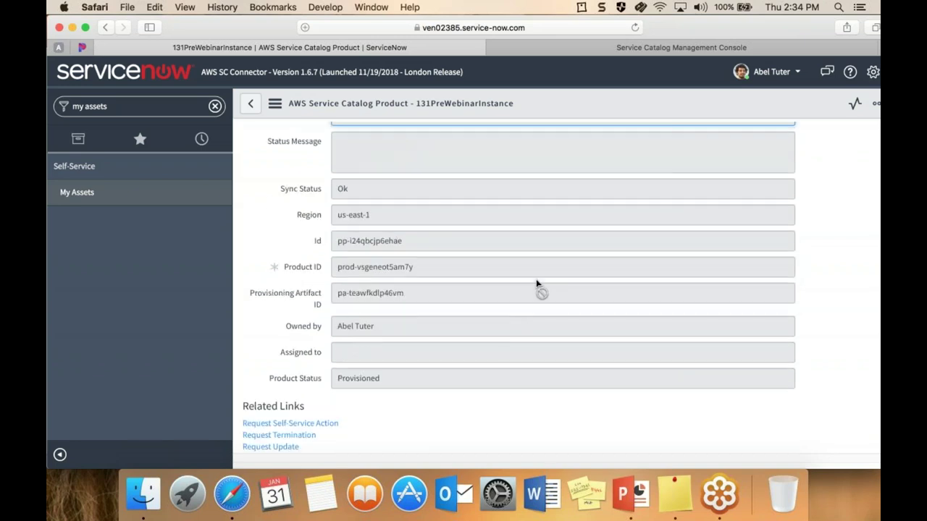
pyautogui.scroll(-2, 538, 285)
pyautogui.scroll(-4, 557, 285)
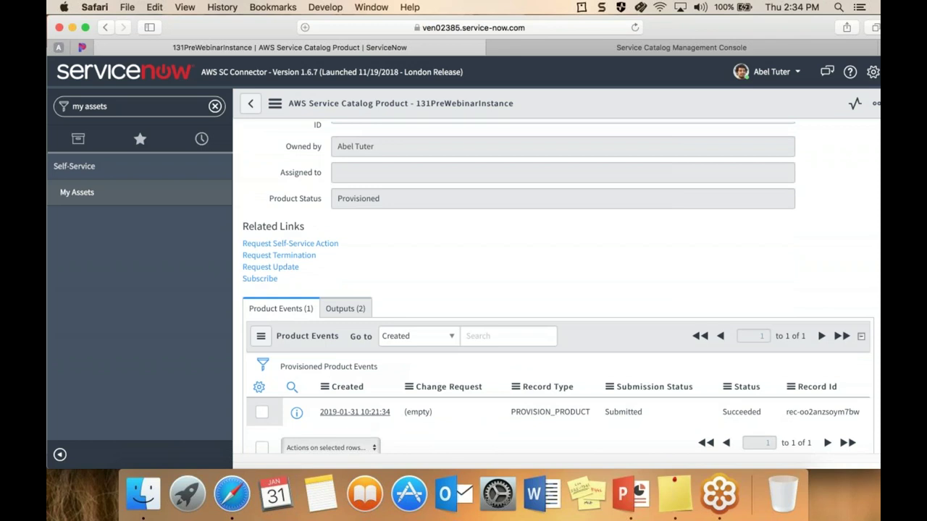
pyautogui.click(343, 313)
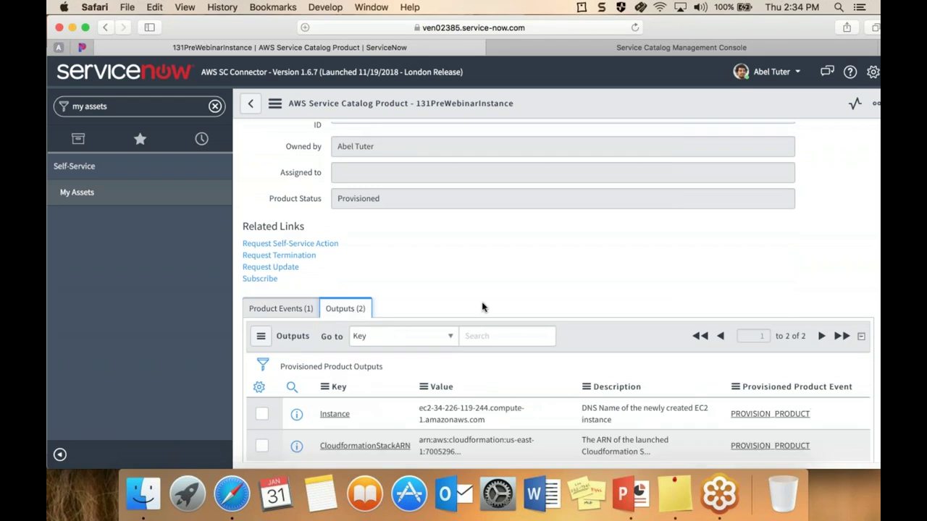
# - Examine the product's status fields and related links again, viewing its product events and returning to its outputs
pyautogui.scroll(8, 484, 306)
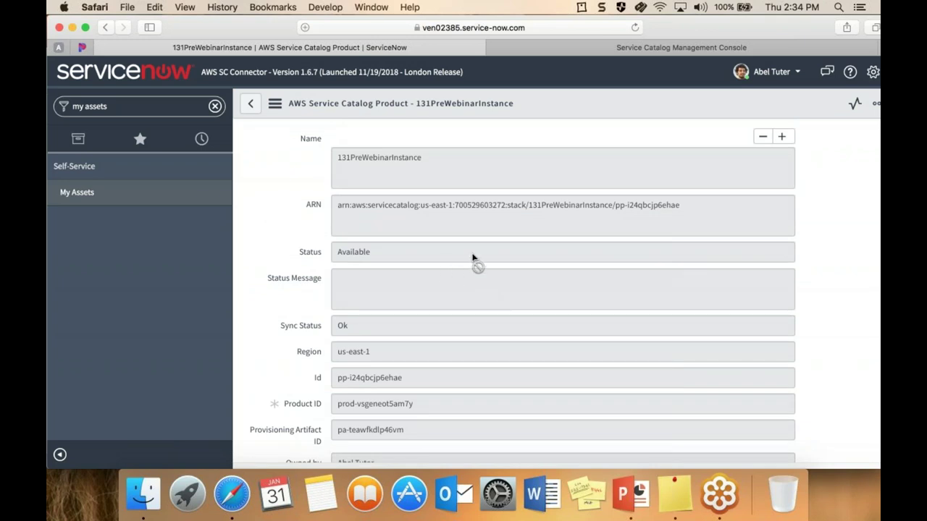
pyautogui.scroll(-10, 472, 260)
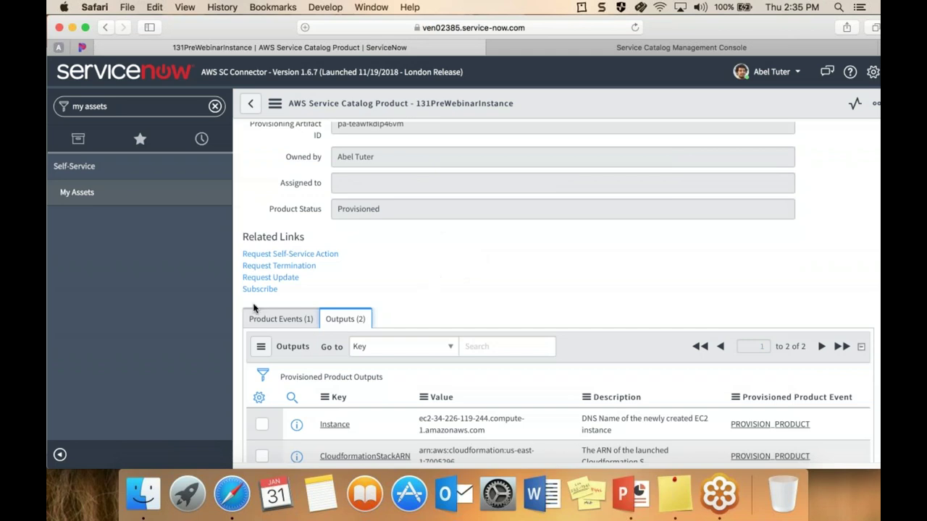
pyautogui.scroll(-1, 262, 298)
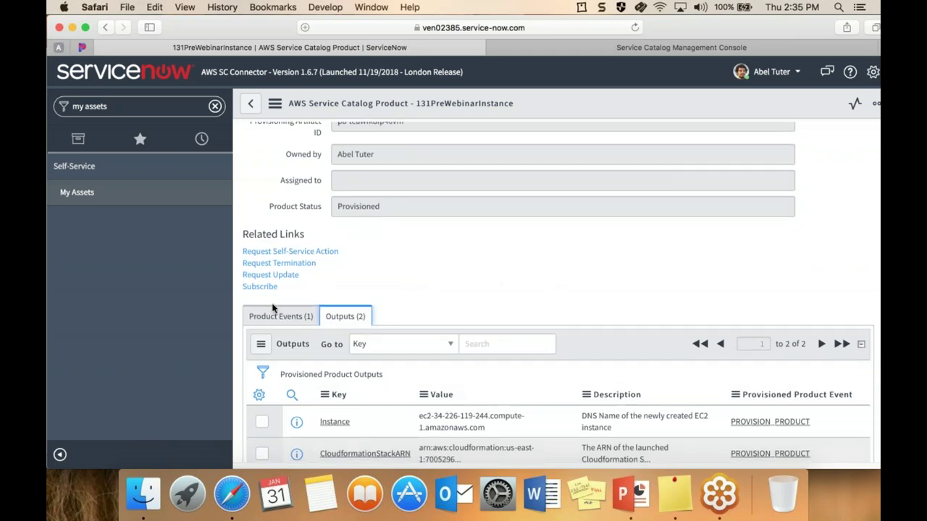
pyautogui.click(288, 316)
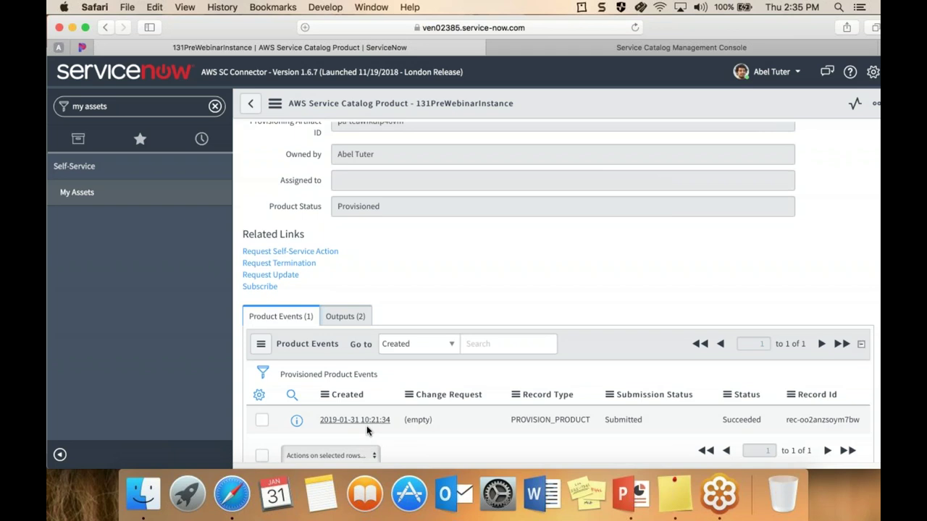
pyautogui.click(342, 320)
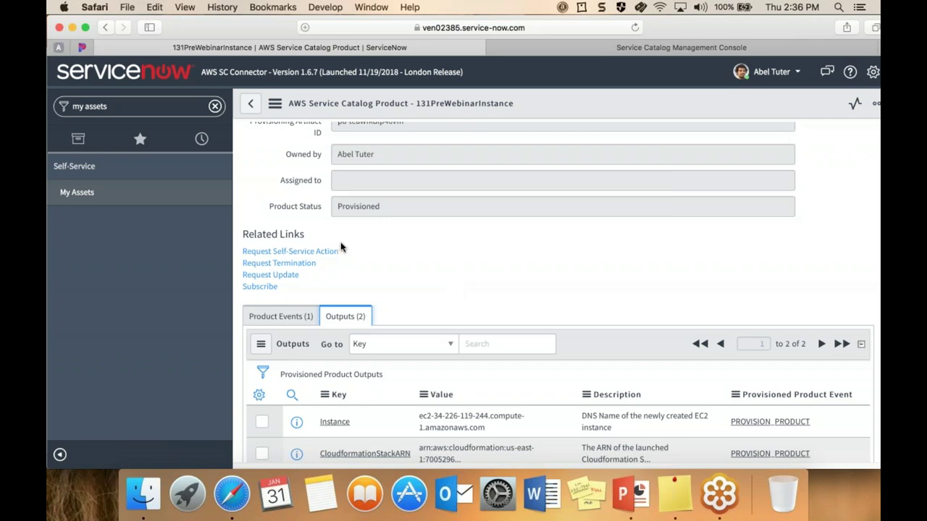
# - Request an update of 131PreWebinarInstance and look through the form's launch option, product versions and parameters
pyautogui.click(286, 279)
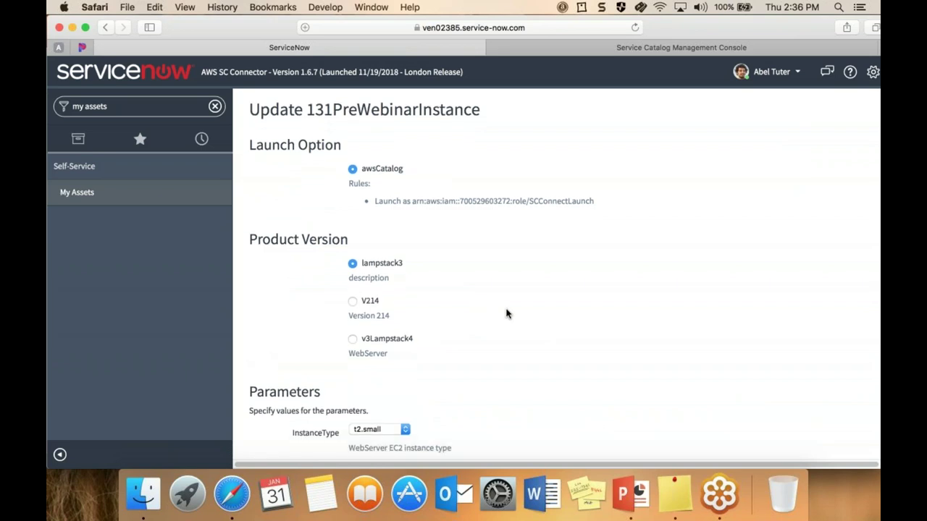
pyautogui.scroll(-1, 507, 313)
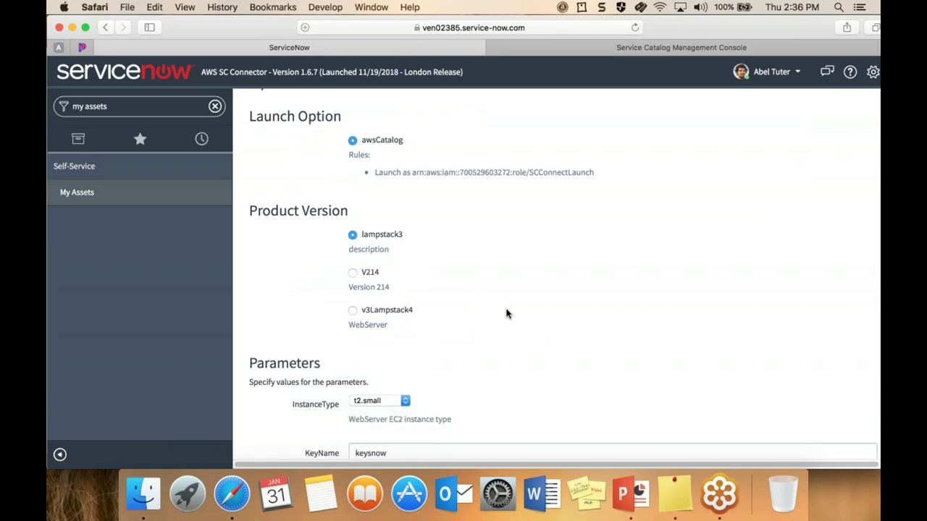
pyautogui.scroll(-2, 506, 313)
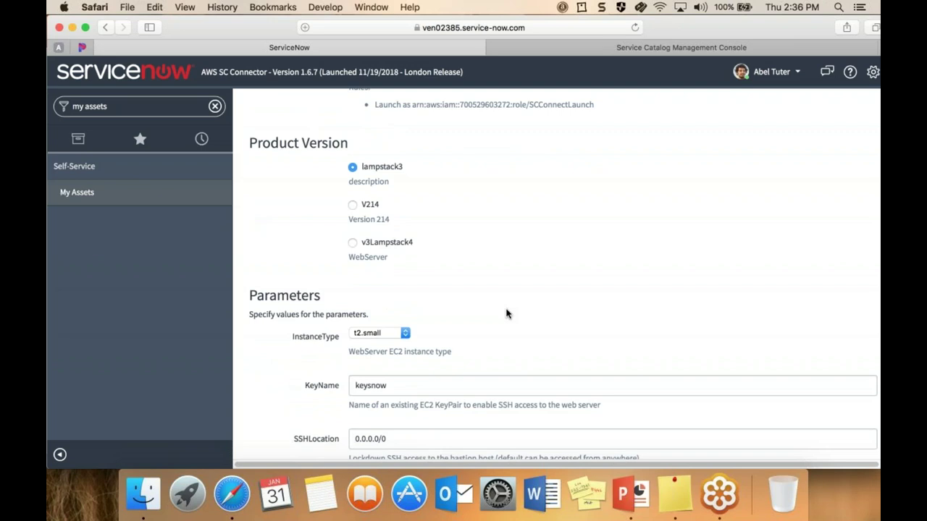
pyautogui.scroll(-1, 507, 312)
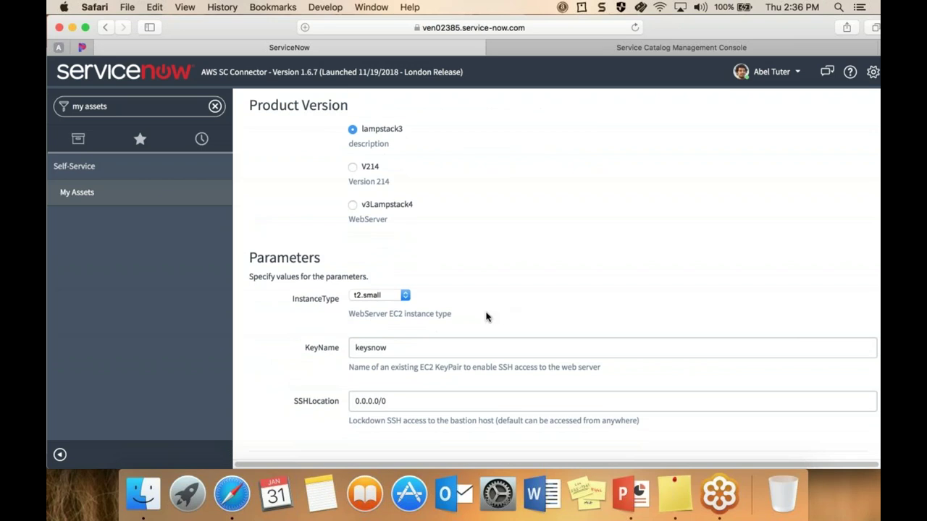
# - Submit the update with InstanceType set to t2.large and check the product events of 131PreWebinarInstance
pyautogui.click(405, 295)
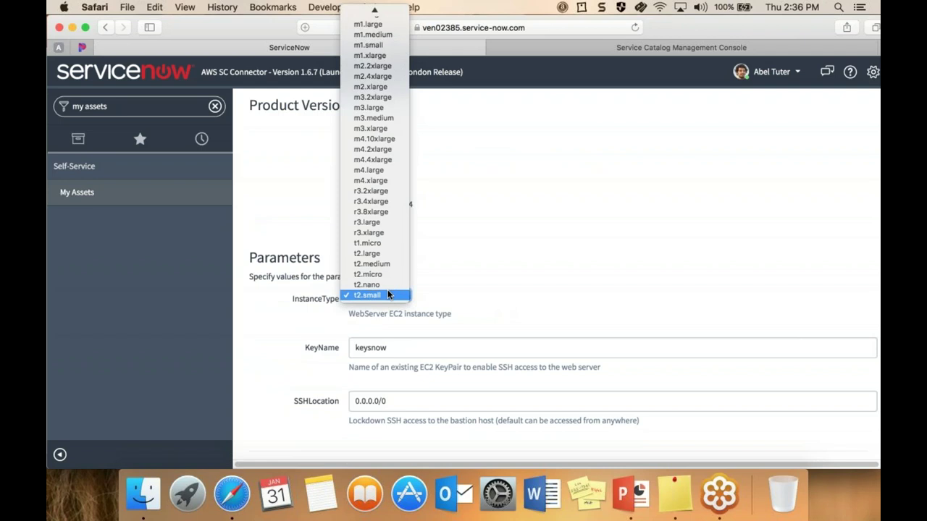
pyautogui.click(375, 255)
pyautogui.scroll(-3, 509, 290)
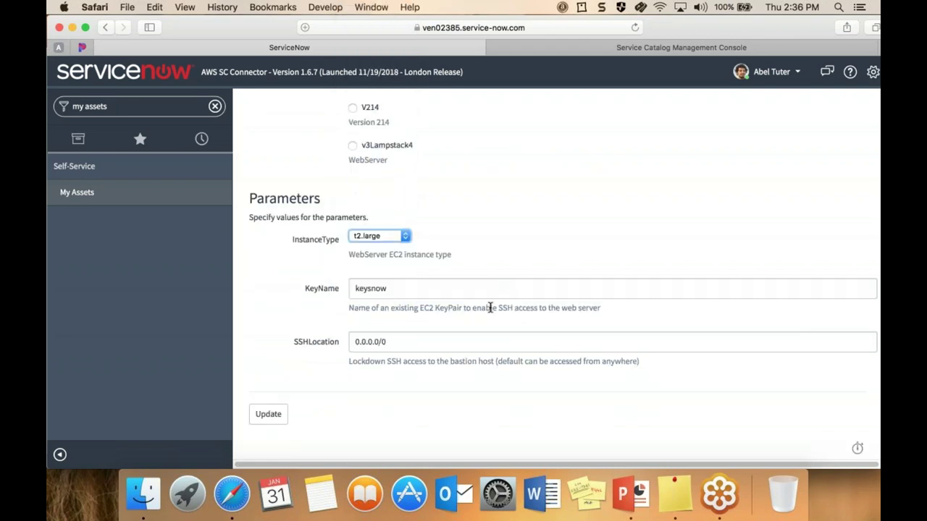
pyautogui.scroll(2, 540, 244)
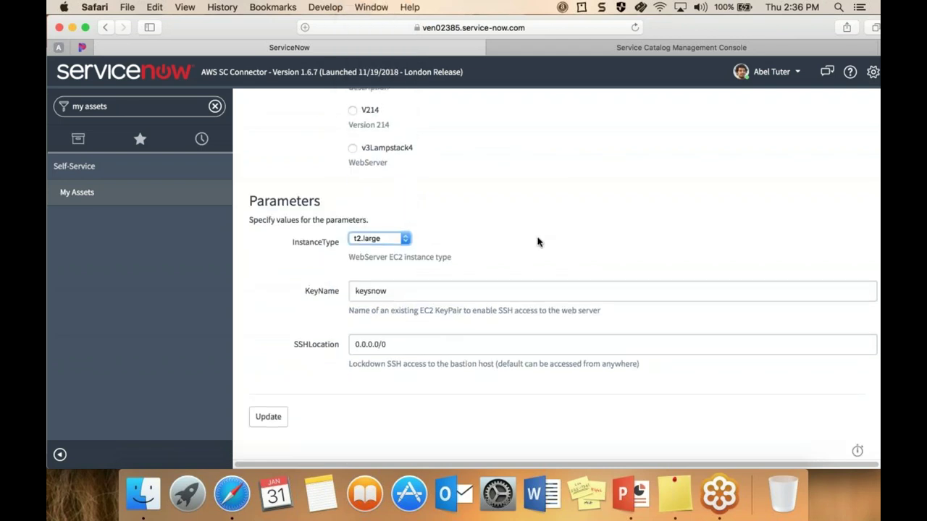
pyautogui.click(258, 449)
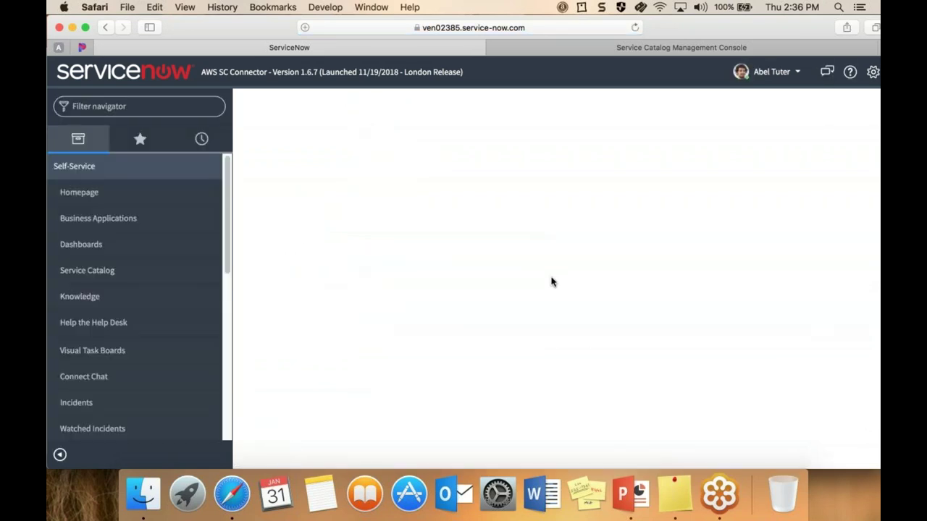
pyautogui.scroll(-10, 551, 319)
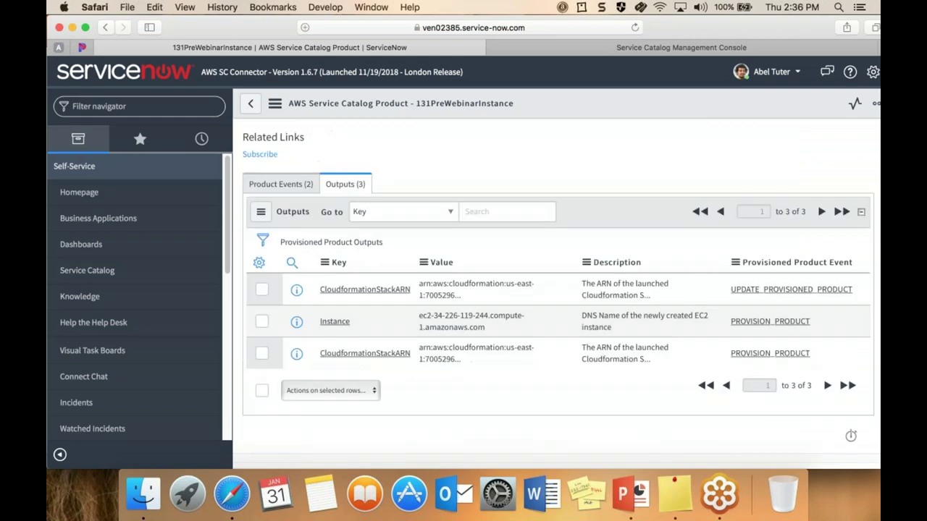
pyautogui.click(279, 186)
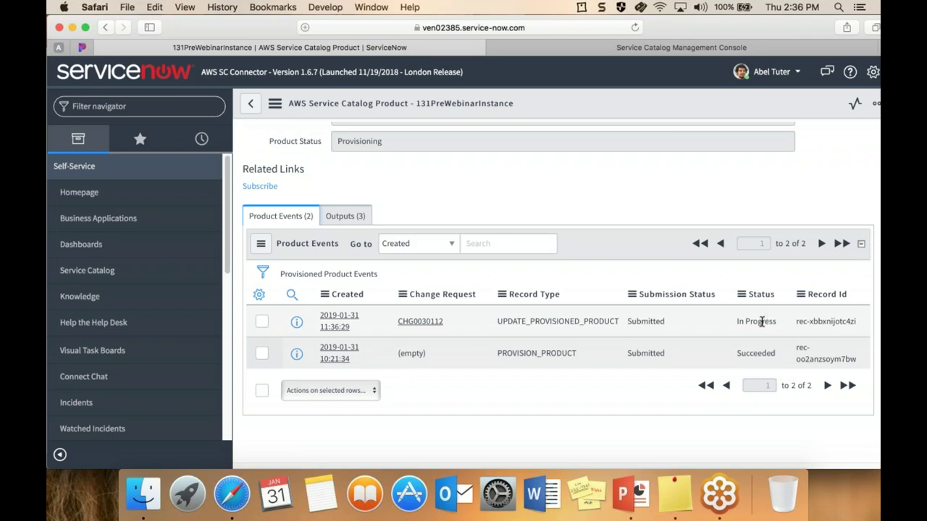
# - Switch to the AWS Management Console and open the EC2 service
pyautogui.click(614, 46)
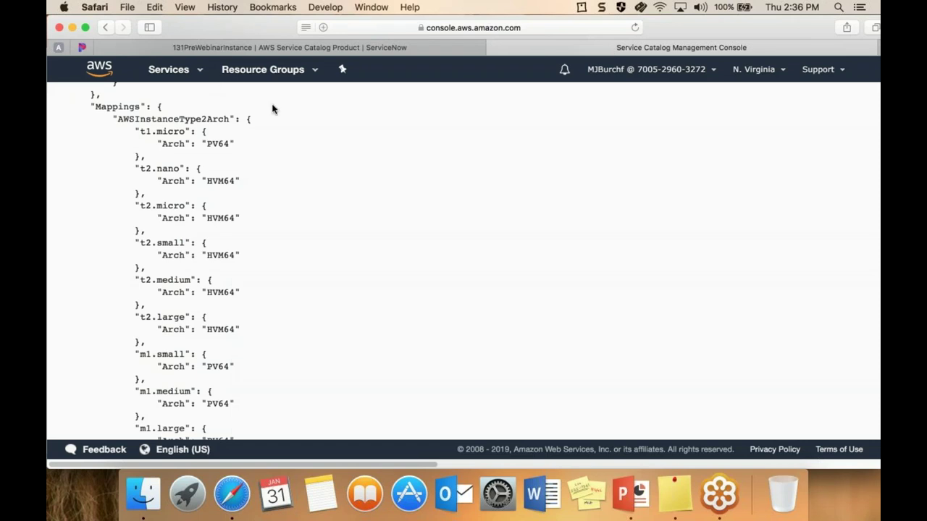
pyautogui.scroll(3, 286, 111)
pyautogui.scroll(3, 286, 111)
pyautogui.click(169, 69)
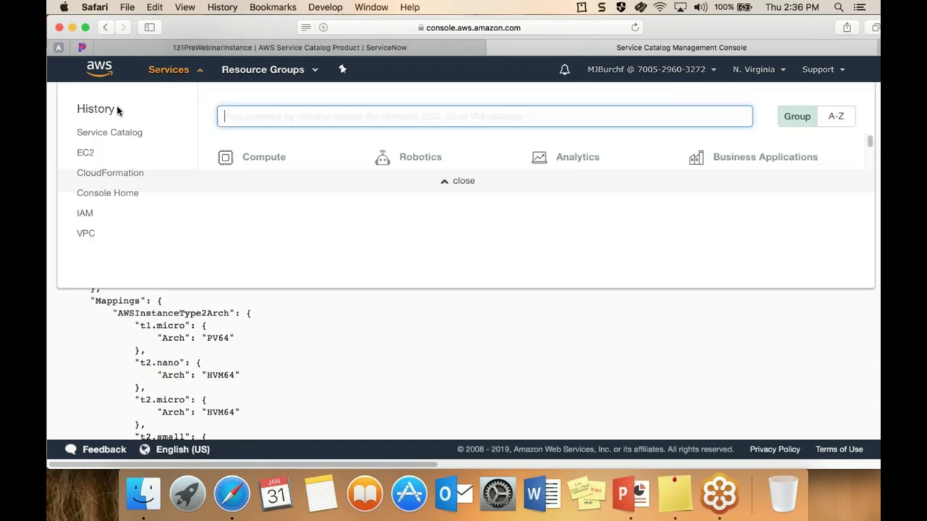
pyautogui.click(85, 153)
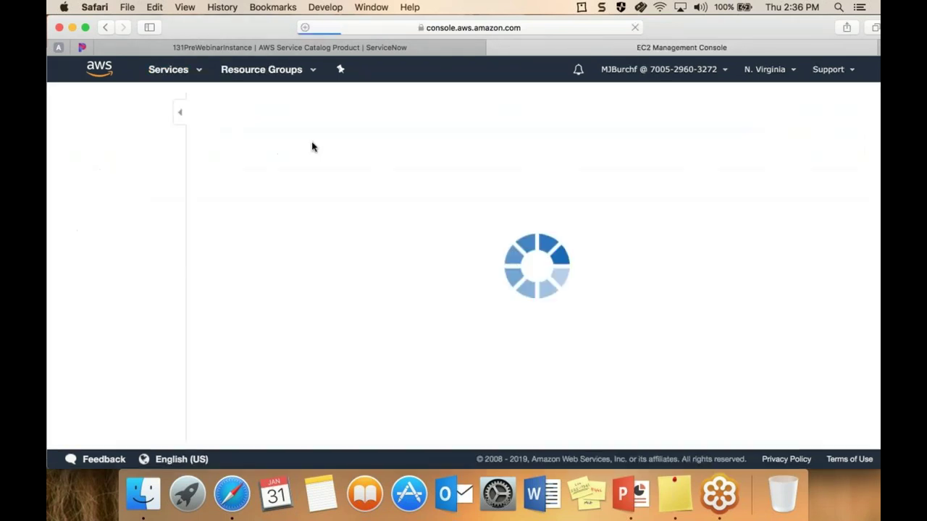
# - List the EC2 instances and examine the description of instance i-0c07e7bd5a5a77db3
pyautogui.click(265, 147)
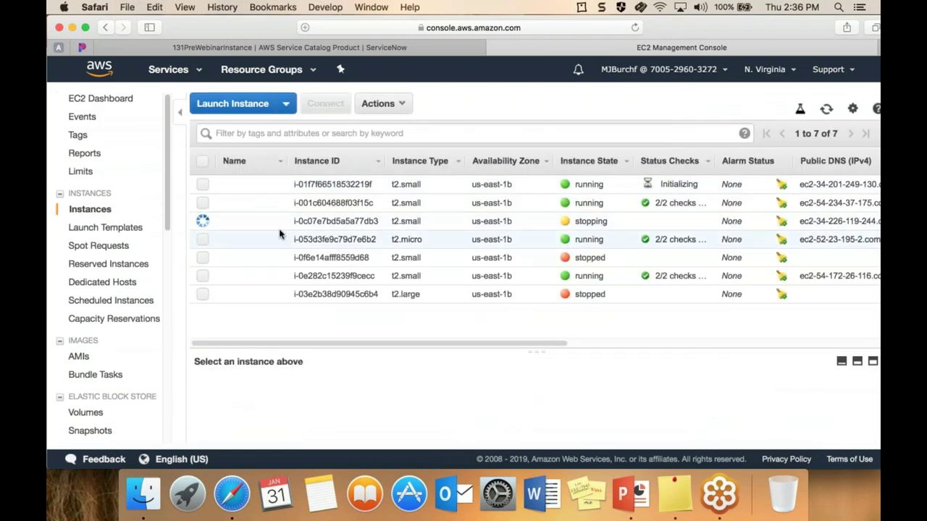
pyautogui.click(200, 223)
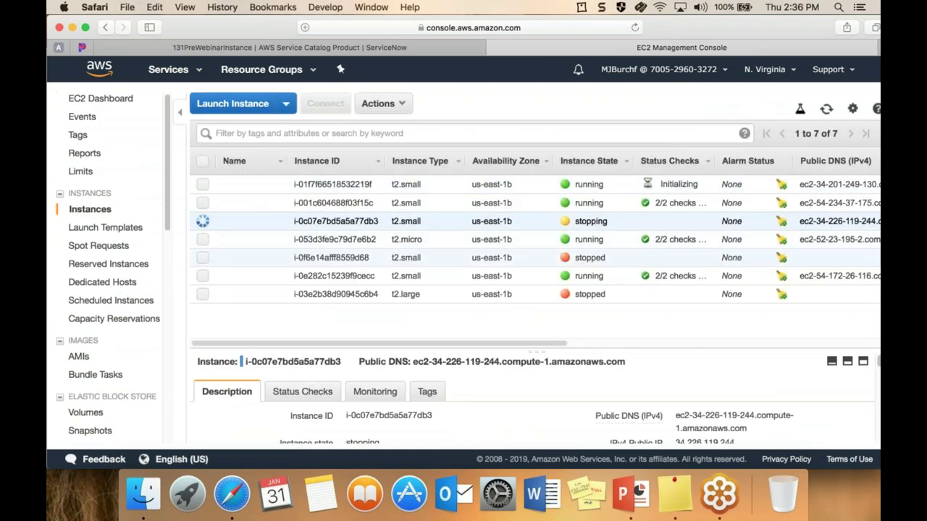
pyautogui.scroll(-5, 493, 384)
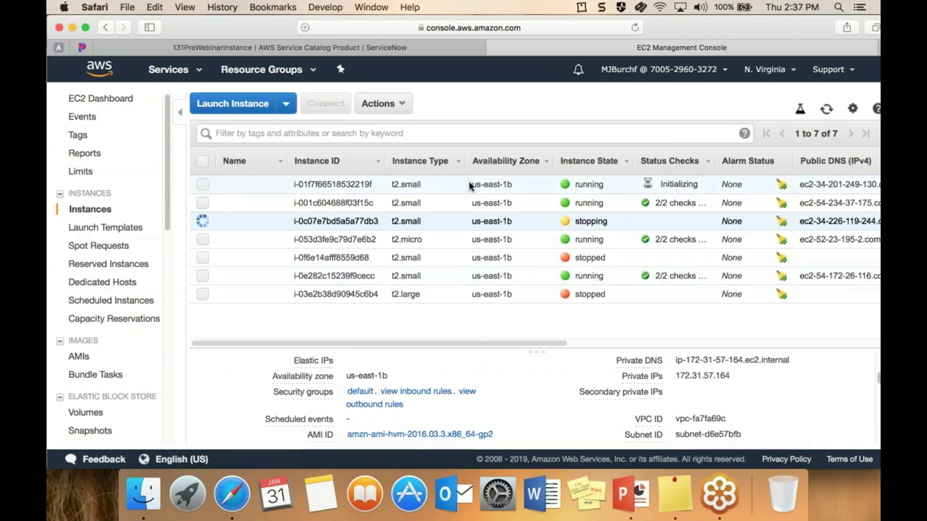
# - Switch to ServiceNow, open the change request linked to the UPDATE_PROVISIONED_PRODUCT event of 131PreWebinarInstance and review its stages and fields
pyautogui.click(426, 44)
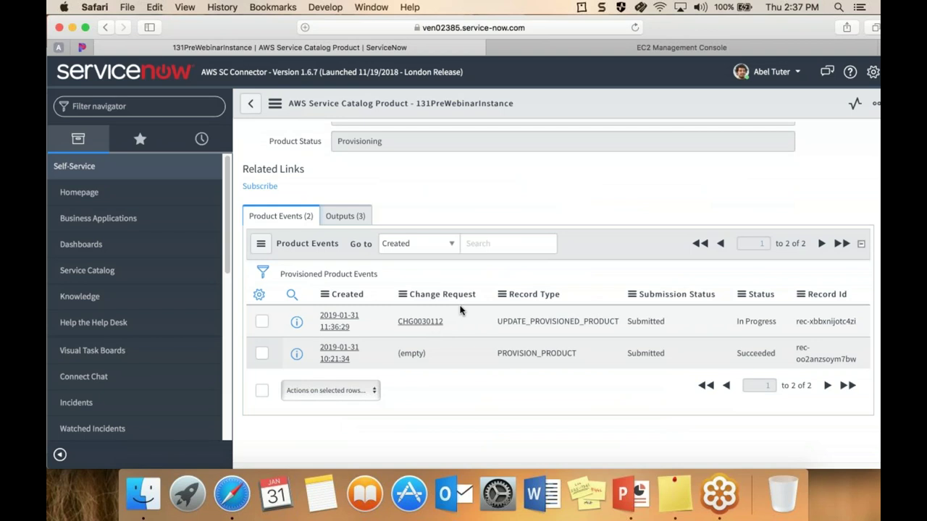
pyautogui.click(428, 323)
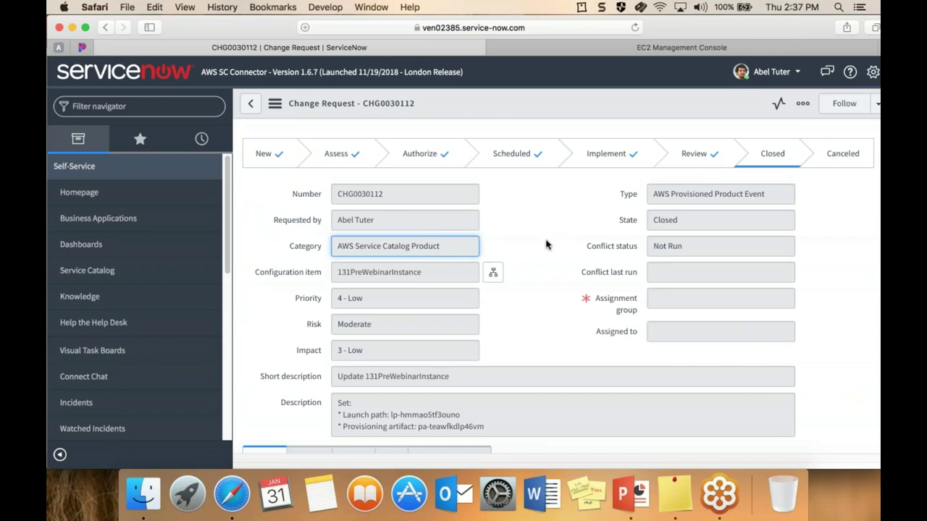
pyautogui.scroll(-5, 547, 246)
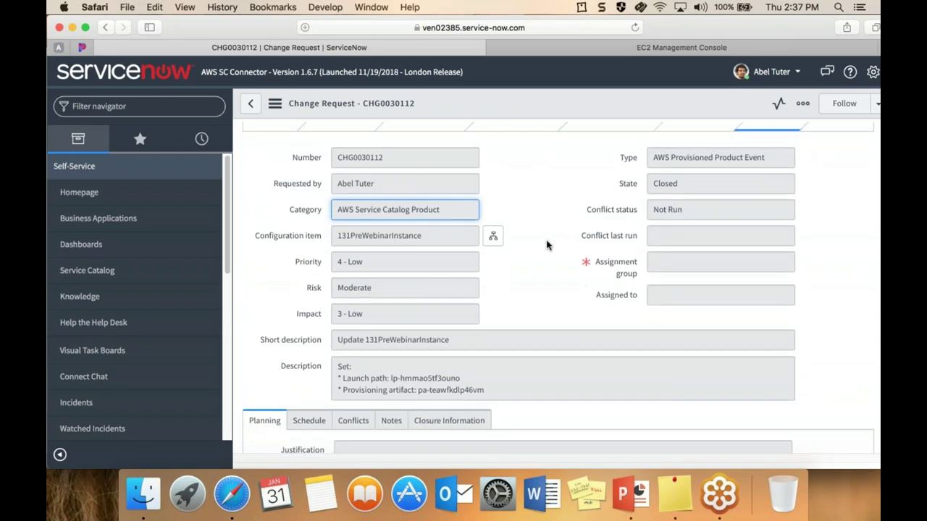
pyautogui.scroll(3, 558, 289)
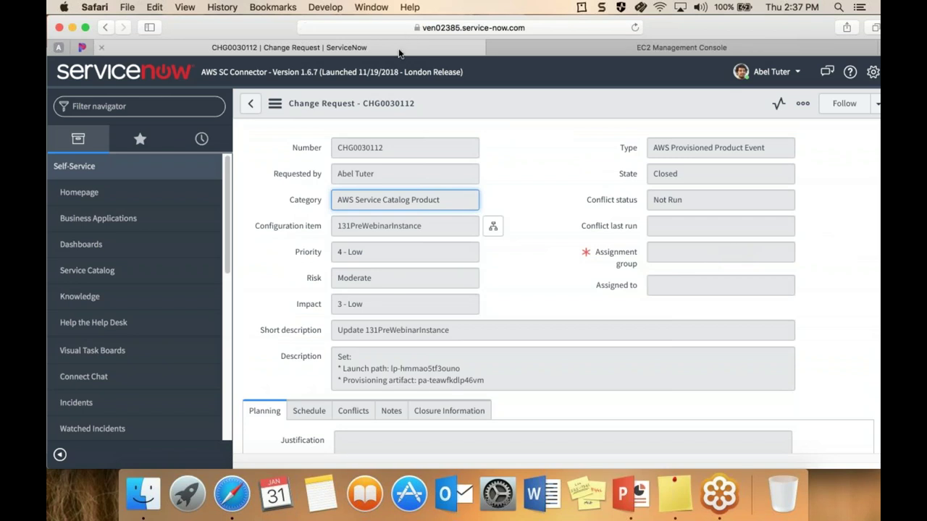
# - Switch to the EC2 console and refresh the instance list to check the type and state of instance i-0c07e7bd5a5a77db3
pyautogui.click(547, 44)
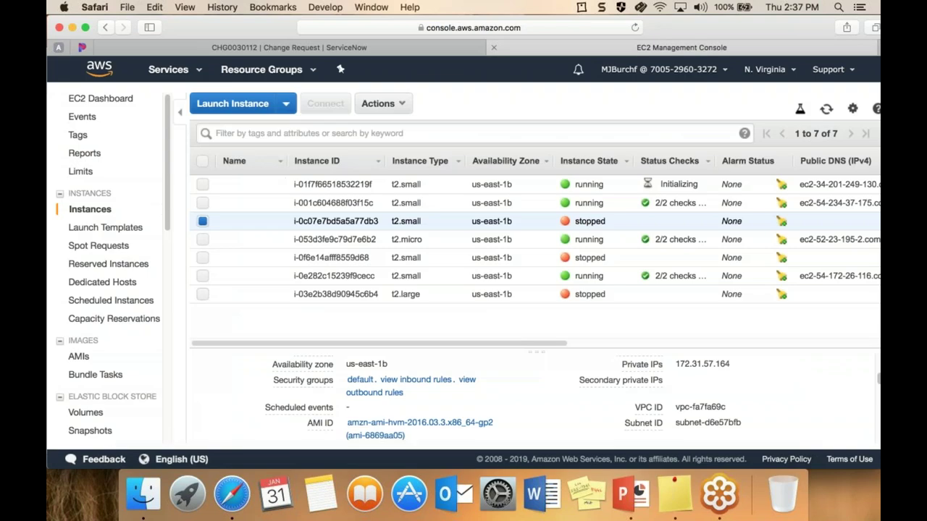
pyautogui.click(827, 110)
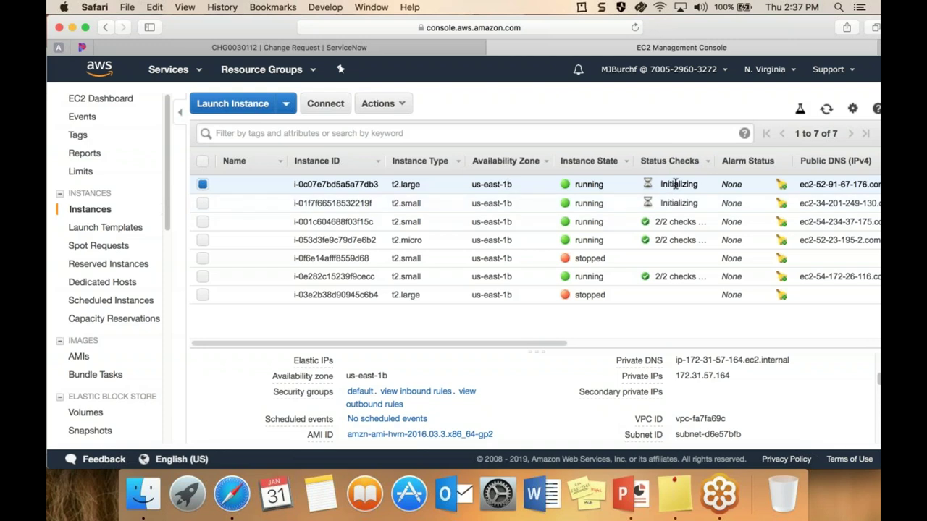
# - Return to ServiceNow, leave the change request and product record, and find and open My Assets with the navigator filter
pyautogui.click(293, 48)
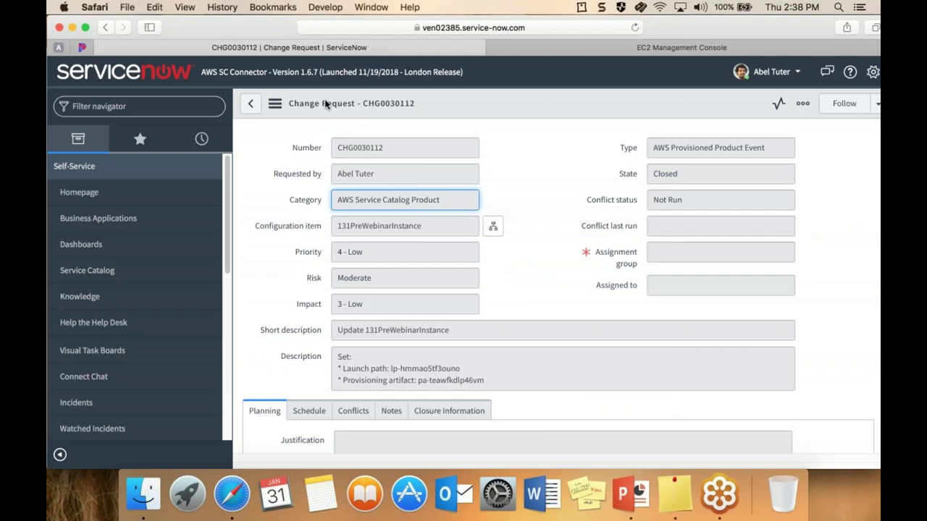
pyautogui.click(251, 106)
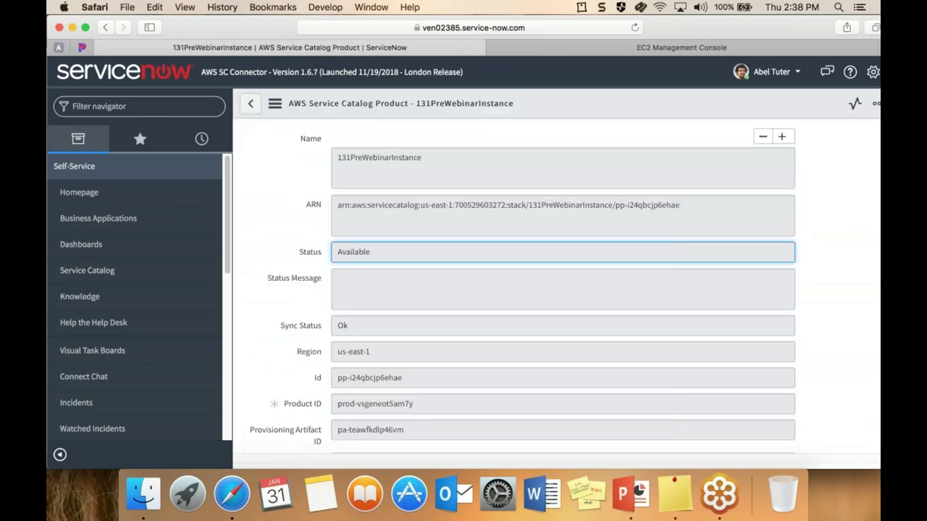
pyautogui.click(251, 104)
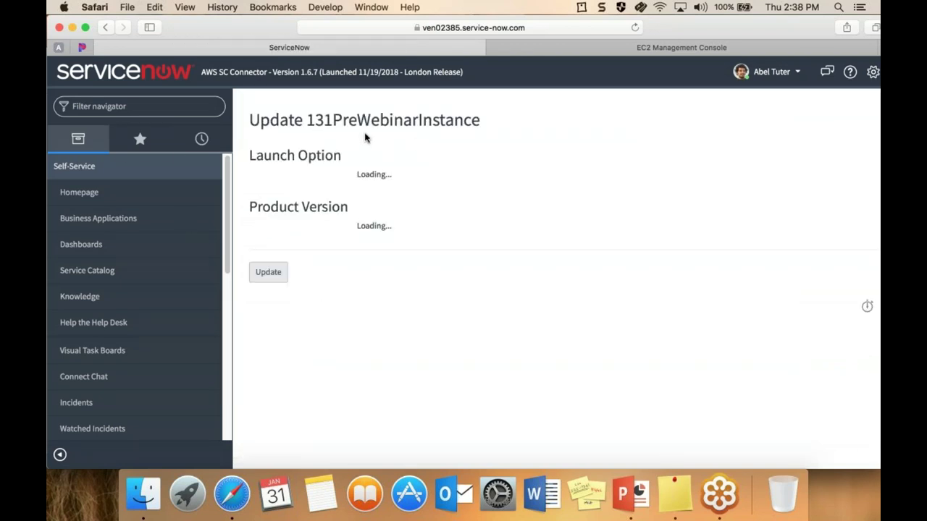
pyautogui.click(114, 101)
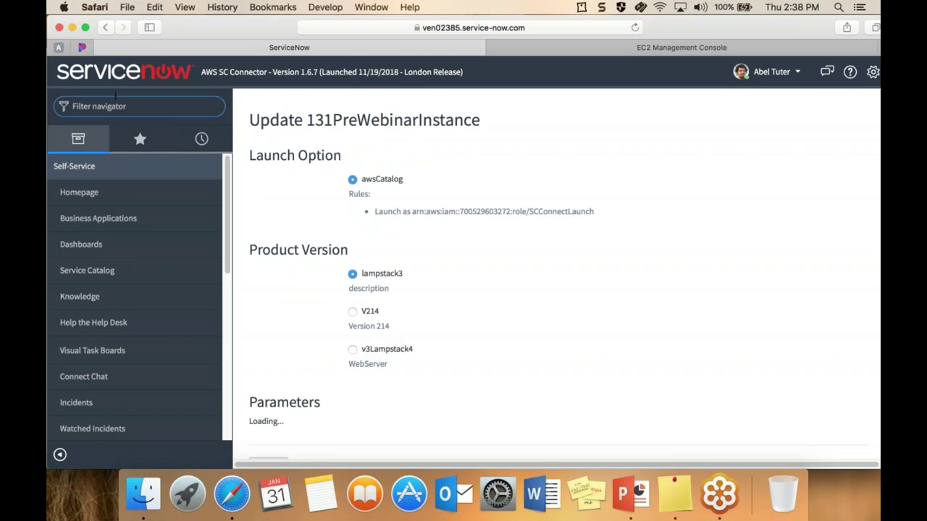
pyautogui.write('my asse')
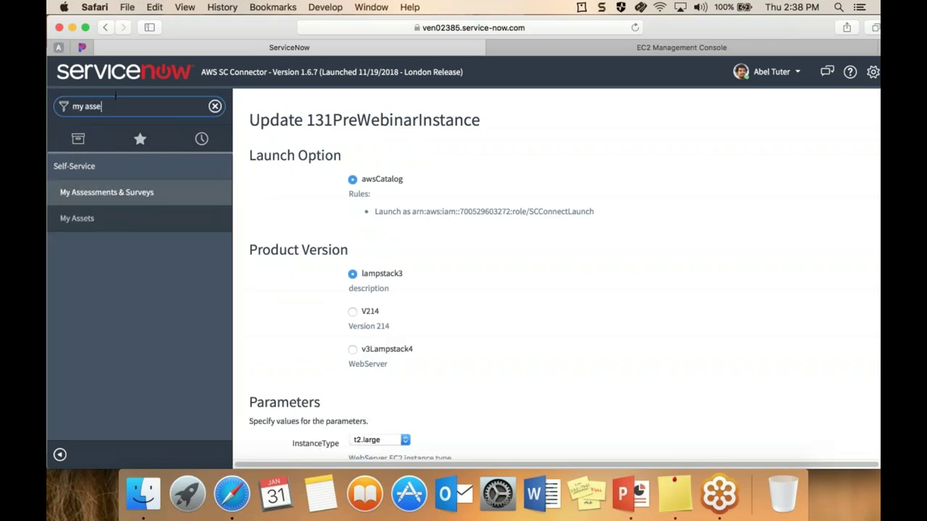
pyautogui.write('ts')
pyautogui.click(80, 194)
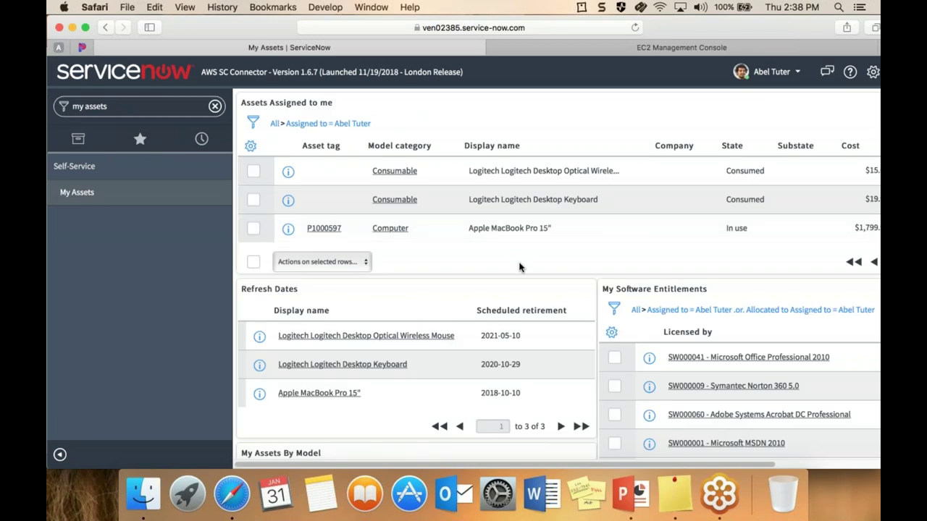
# - Open the 131LiveNowAlcor configuration item from My Asset Requests and look through its product record down to the related links
pyautogui.scroll(-5, 519, 266)
pyautogui.scroll(-4, 519, 267)
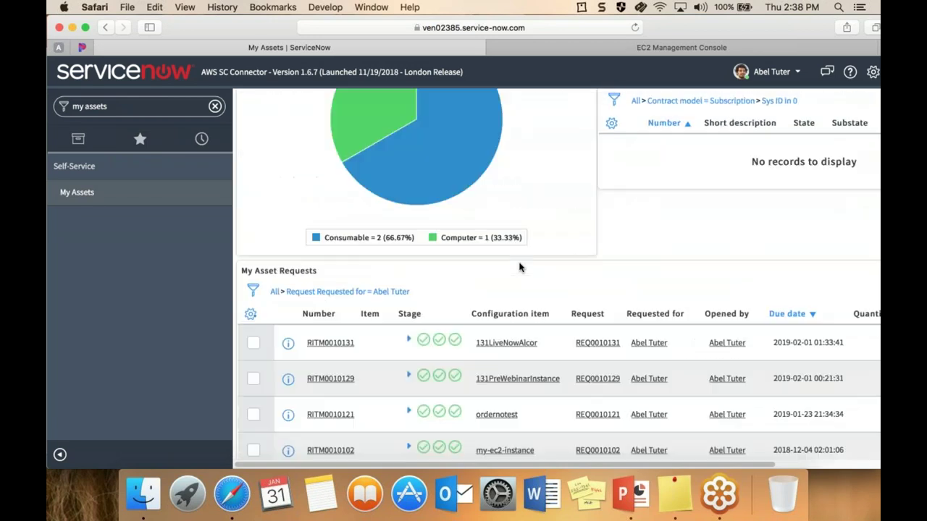
pyautogui.click(520, 346)
pyautogui.scroll(-5, 521, 339)
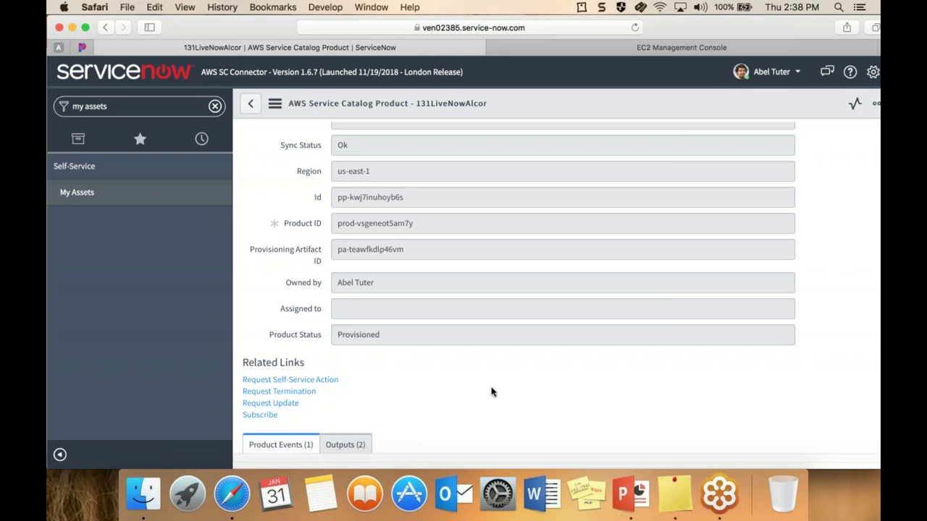
# - Strip the path after service-now.com from the page address and load the AWS Service Catalog Service Portal
pyautogui.click(534, 28)
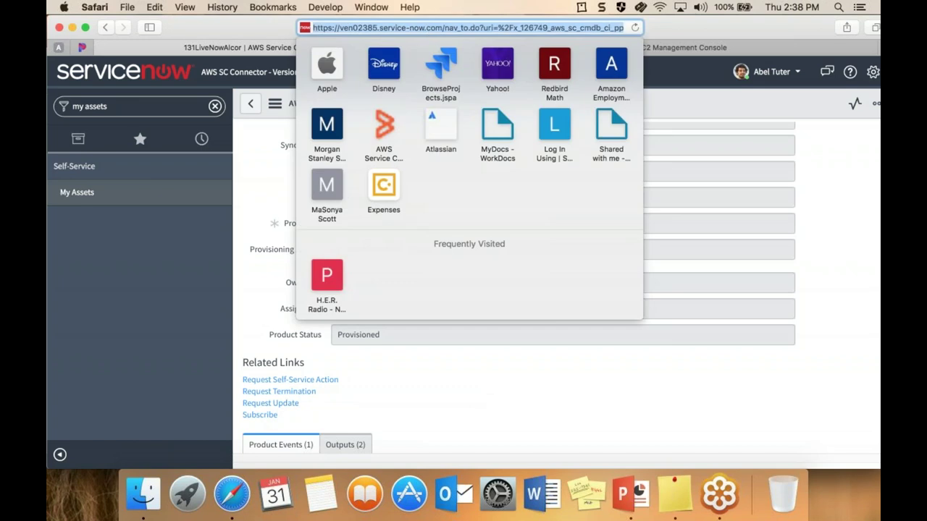
pyautogui.click(447, 28)
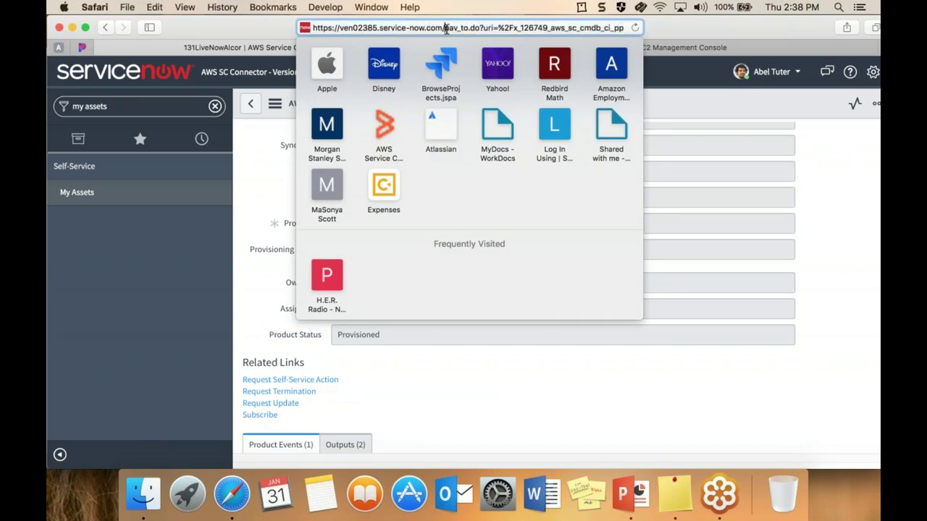
pyautogui.moveTo(444, 28); pyautogui.dragTo(704, 34)
pyautogui.press('BackSpace')
pyautogui.press('Return')
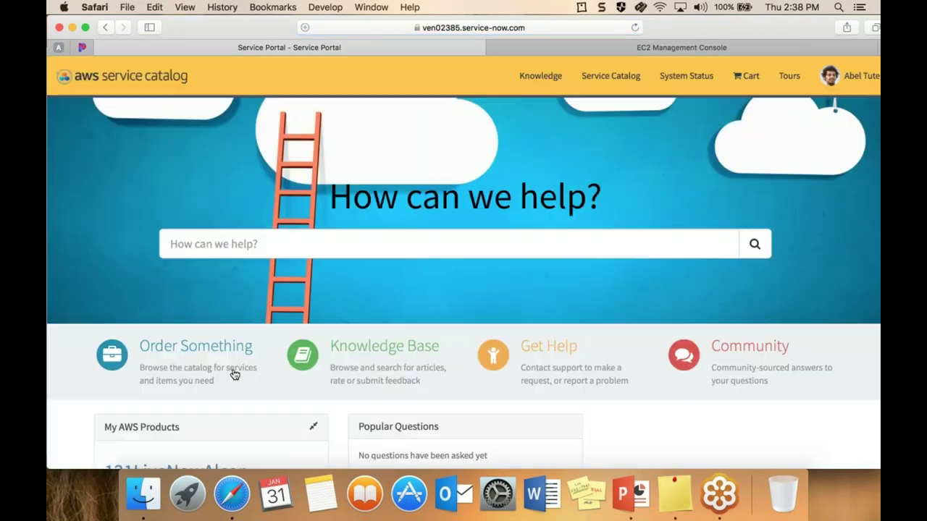
# - Open 131LiveNowAlcor from My AWS Products and review its status, product events and available requests
pyautogui.scroll(-1, 234, 370)
pyautogui.scroll(-3, 234, 370)
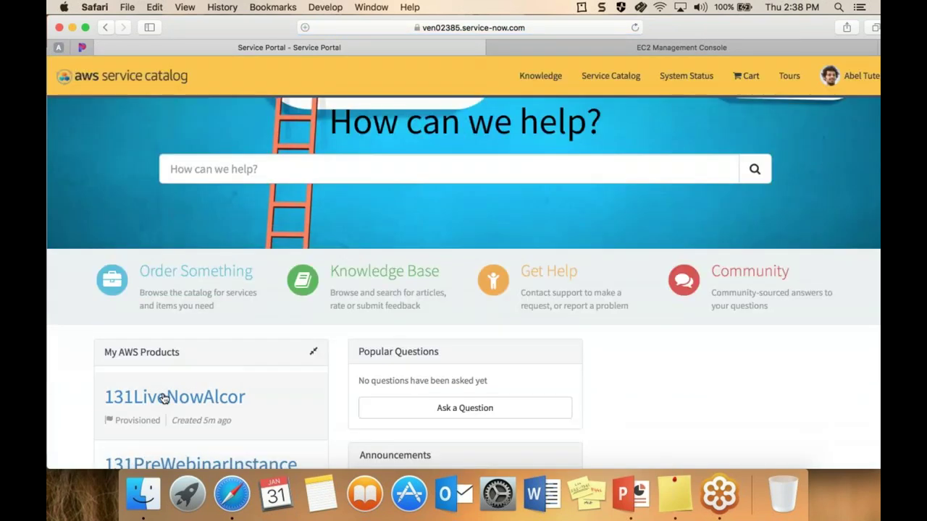
pyautogui.click(163, 398)
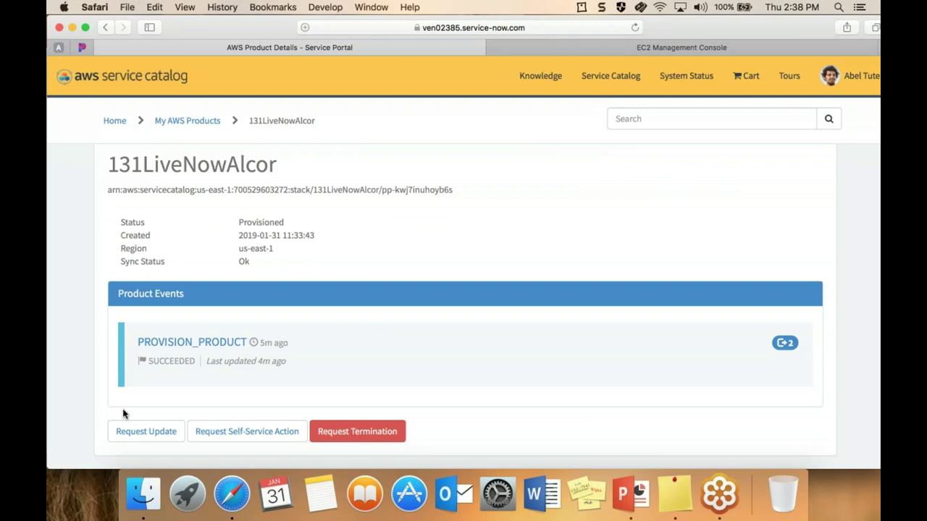
pyautogui.moveTo(278, 359)
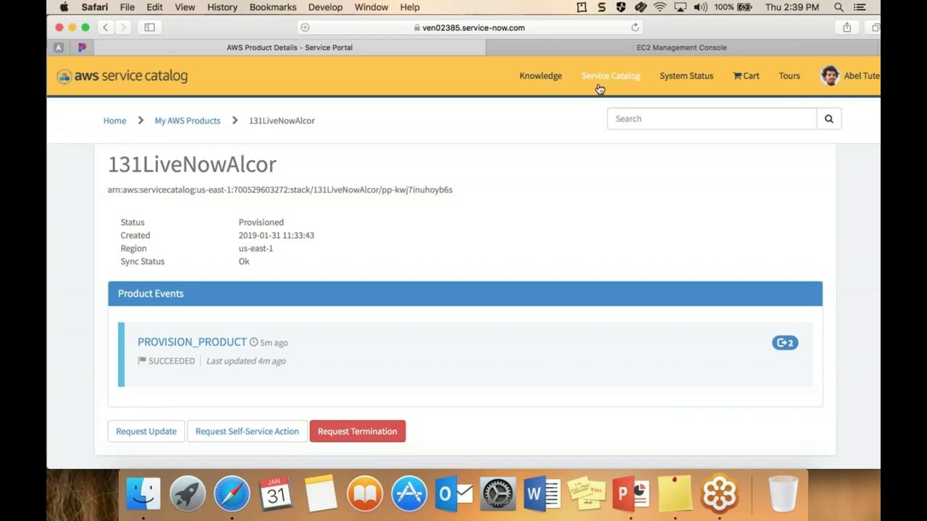
# - Switch to PowerPoint and start the slide show from slide 27, Demo Scenario v1.6.7
pyautogui.click(630, 498)
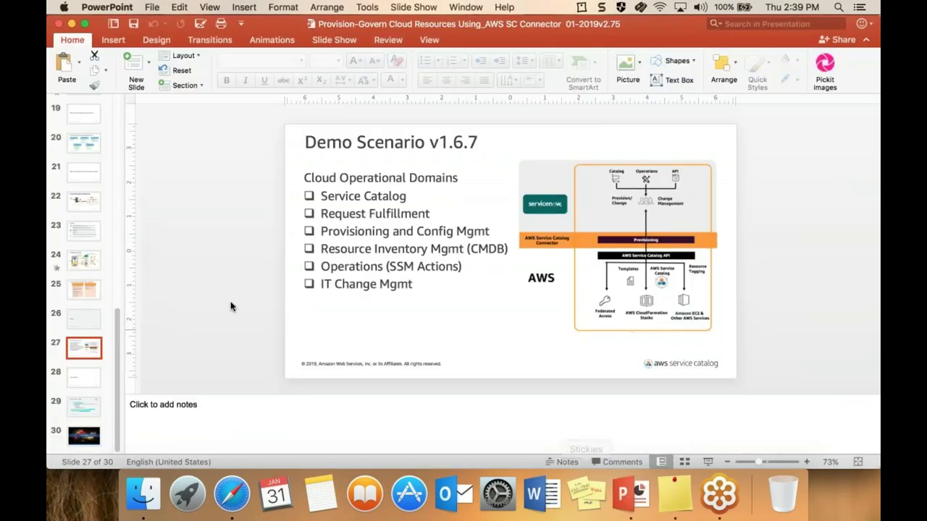
pyautogui.click(710, 462)
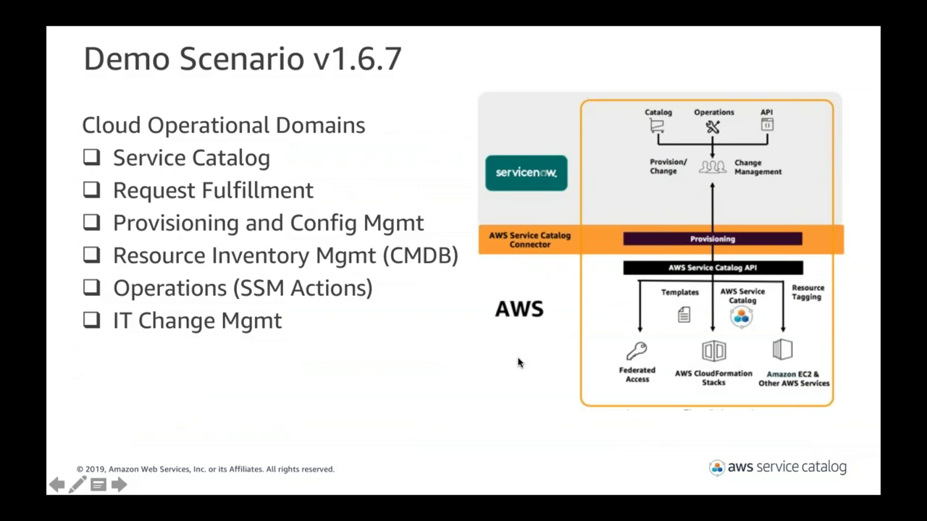